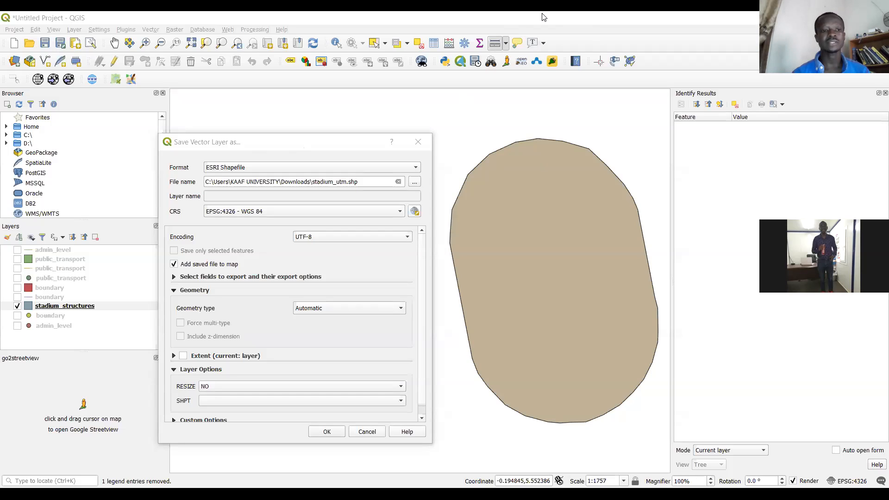
click(297, 148)
drag(297, 149, 291, 155)
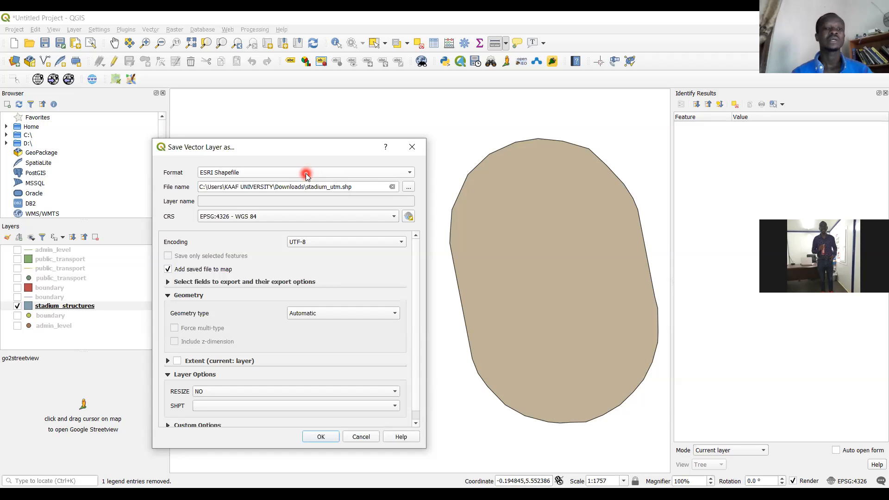
click(411, 188)
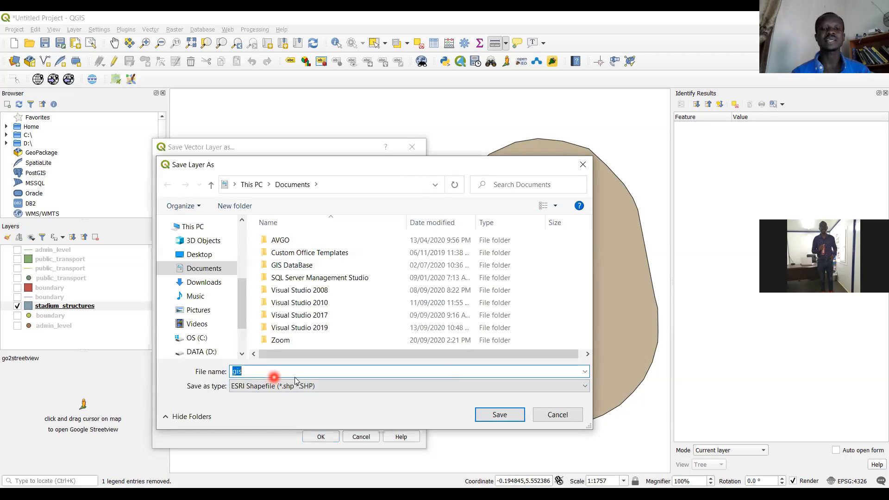
click(560, 415)
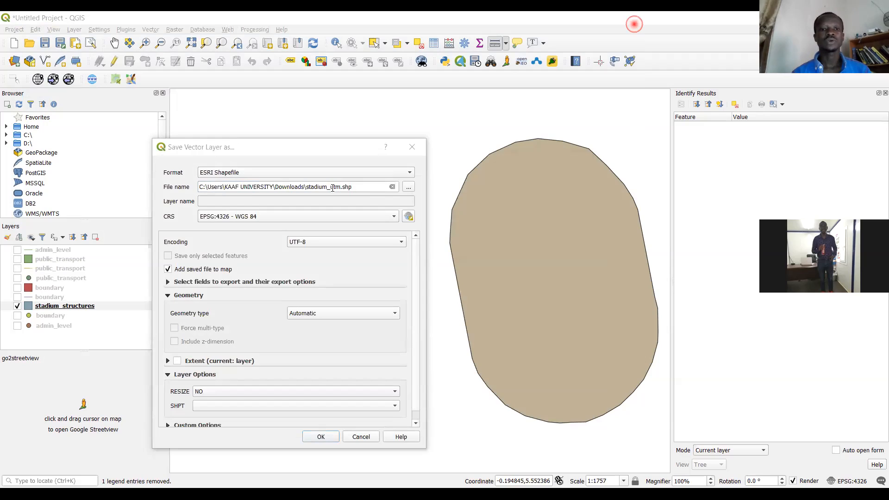
click(296, 188)
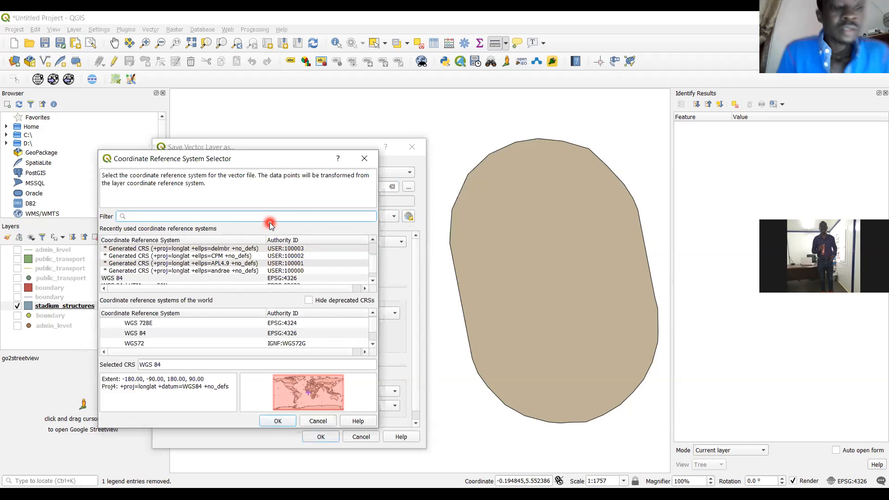
Filter the coordinate reference systems by utm and set the export CRS to WGS 84 / UTM zone 30N (EPSG:32630)
text(utm)
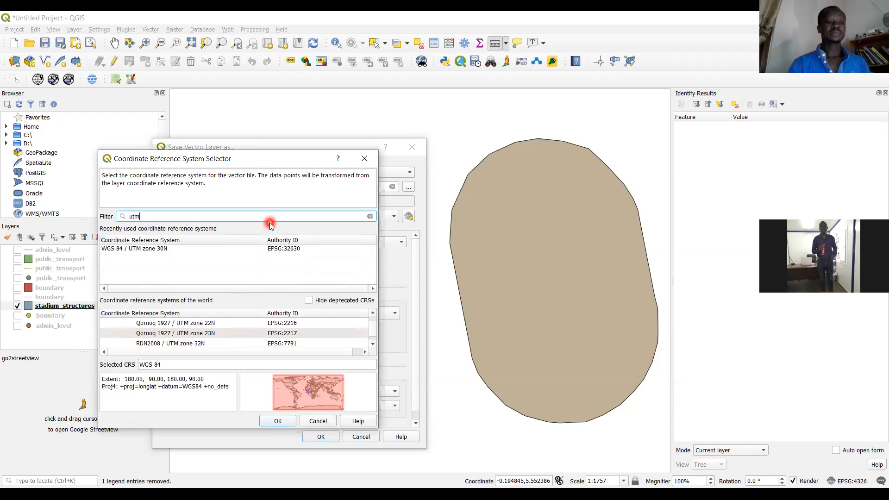
click(161, 250)
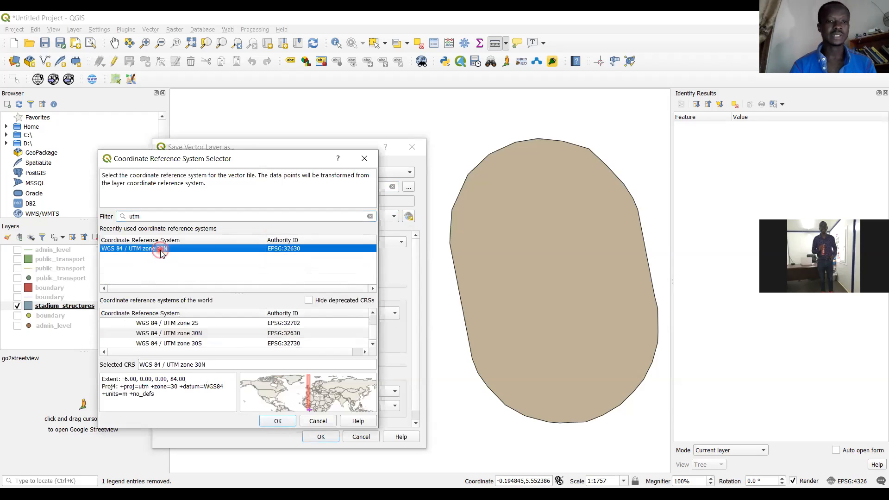
click(278, 423)
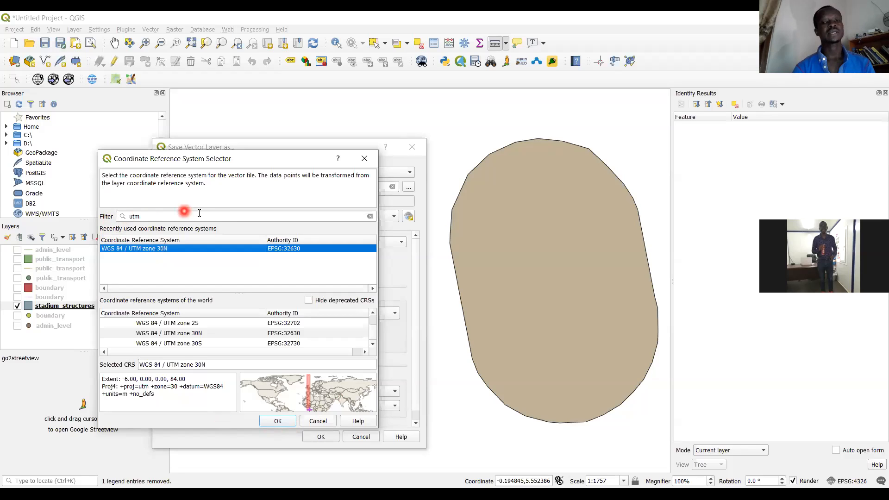
click(143, 216)
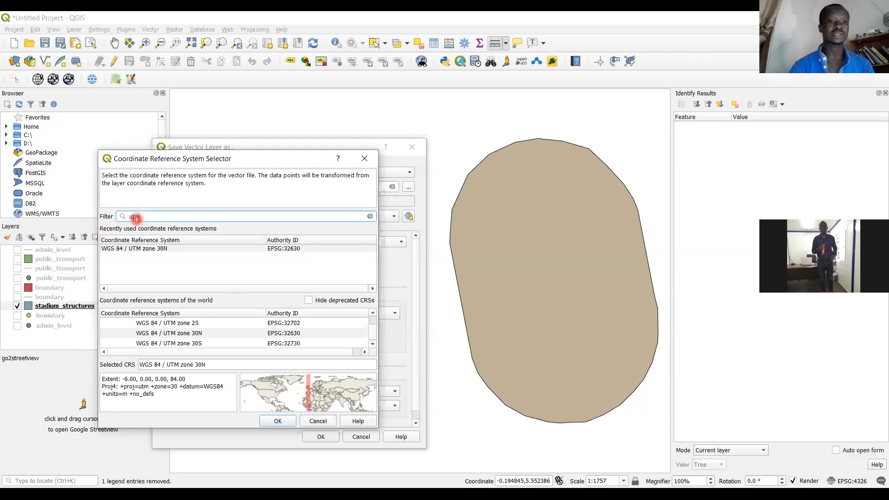
double_click(136, 218)
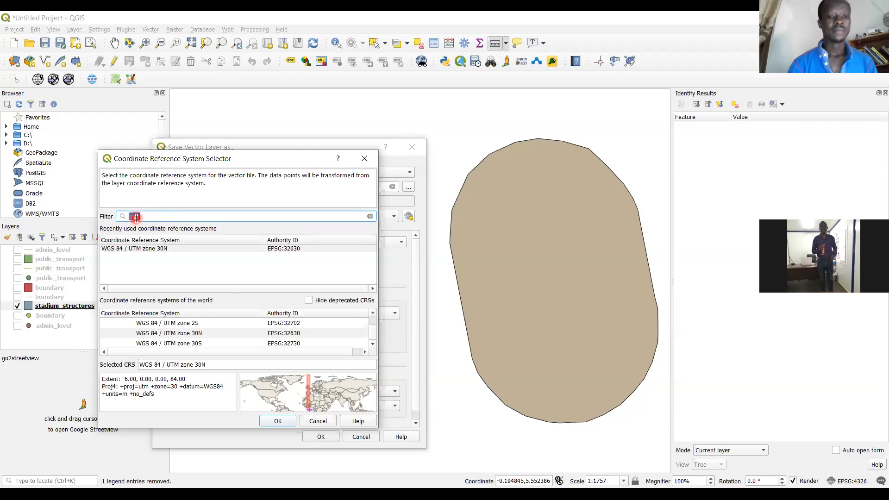
click(167, 249)
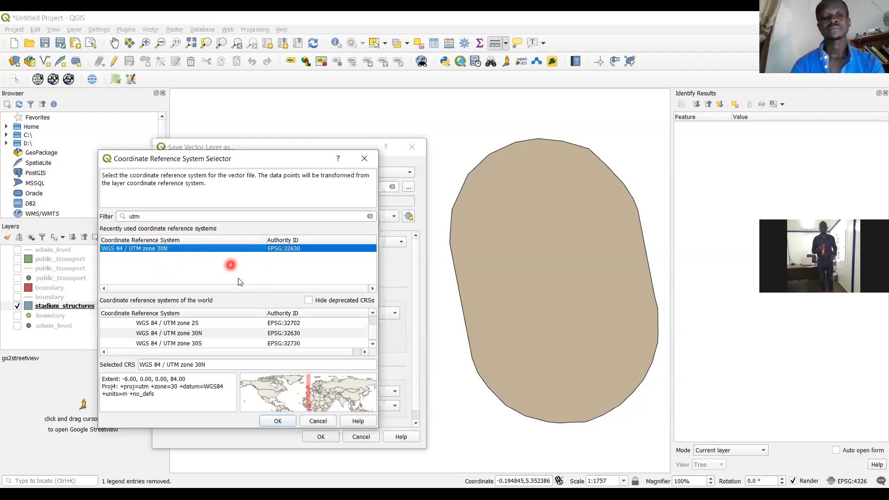
click(277, 421)
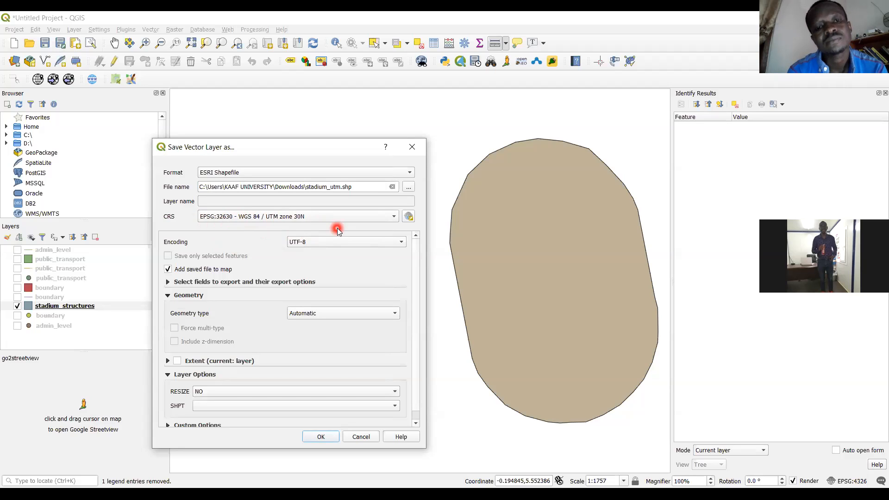
Search the coordinate reference systems for EPSG code 32630 and close the selector without applying a choice
click(411, 218)
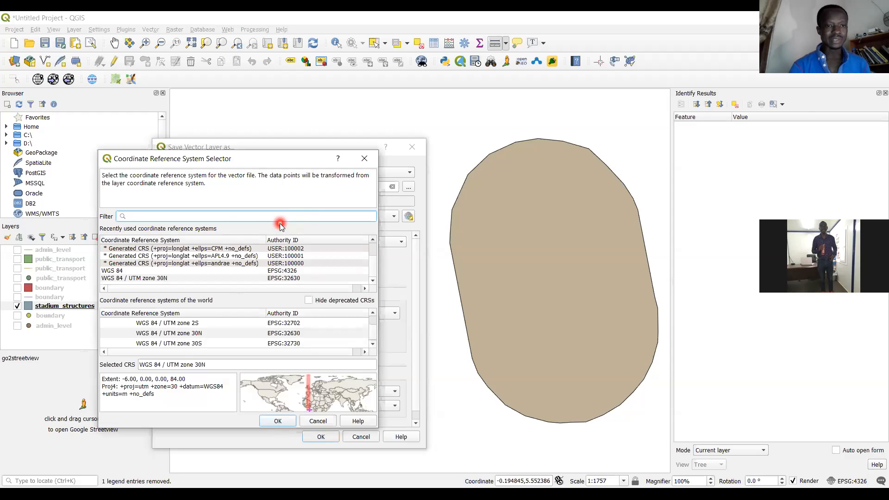
click(148, 216)
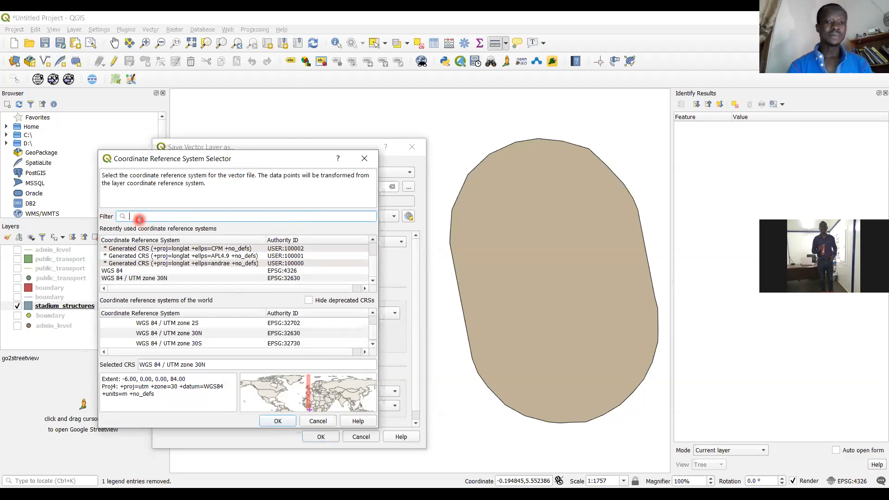
text(32)
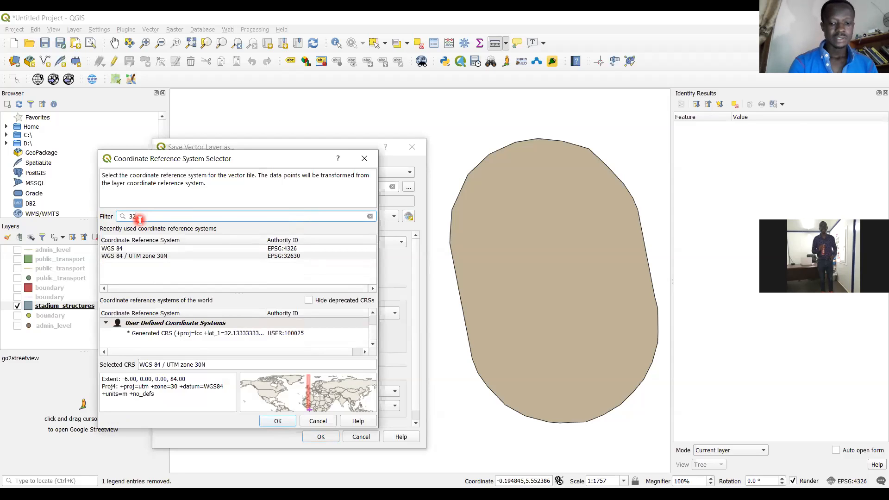
text(6)
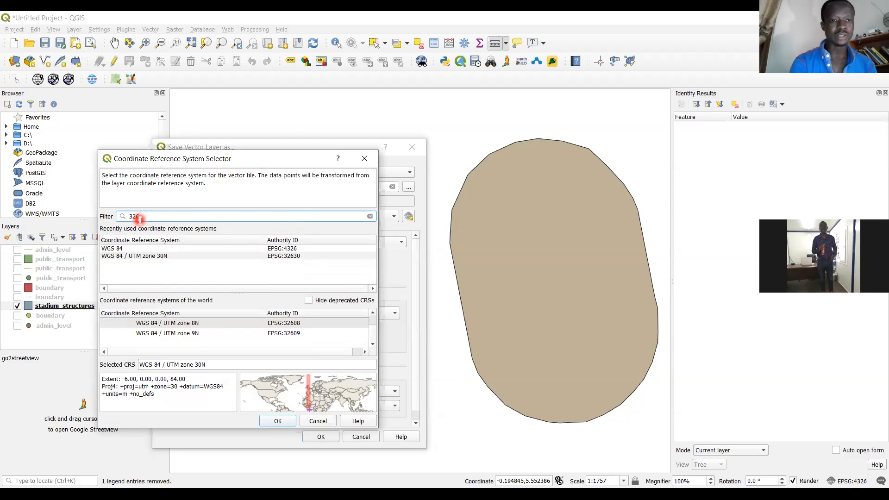
text(30)
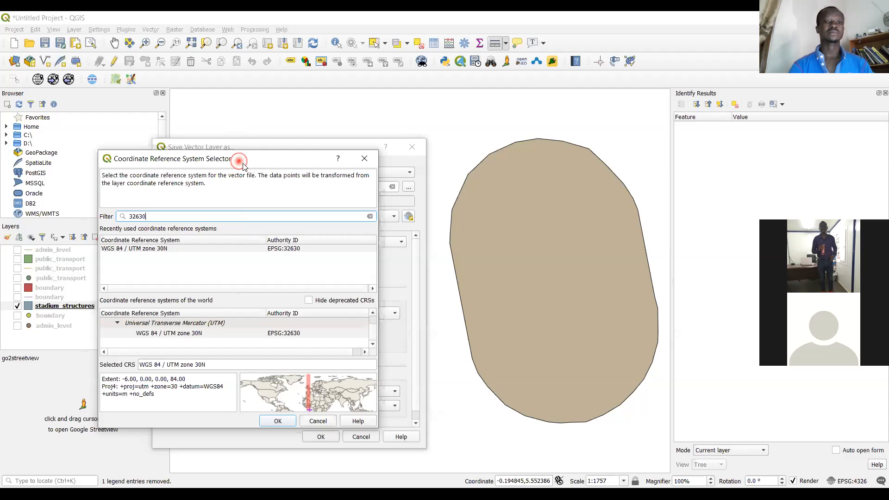
drag(243, 165, 395, 159)
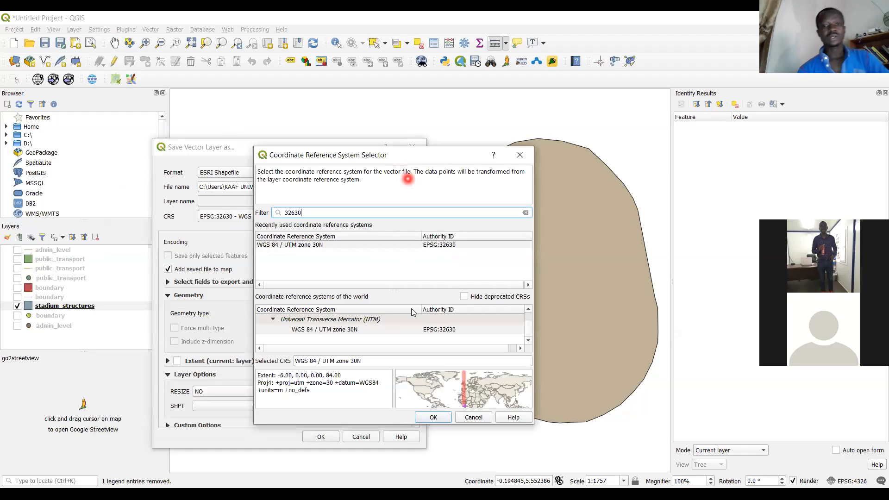
click(473, 417)
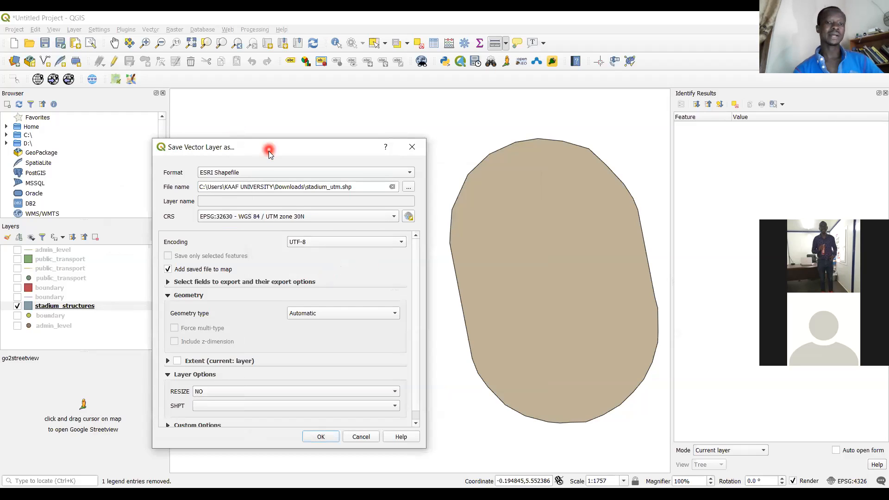
Export the stadium_structures layer as the ESRI Shapefile stadium_utm.shp, with the saved file added to the map
click(270, 153)
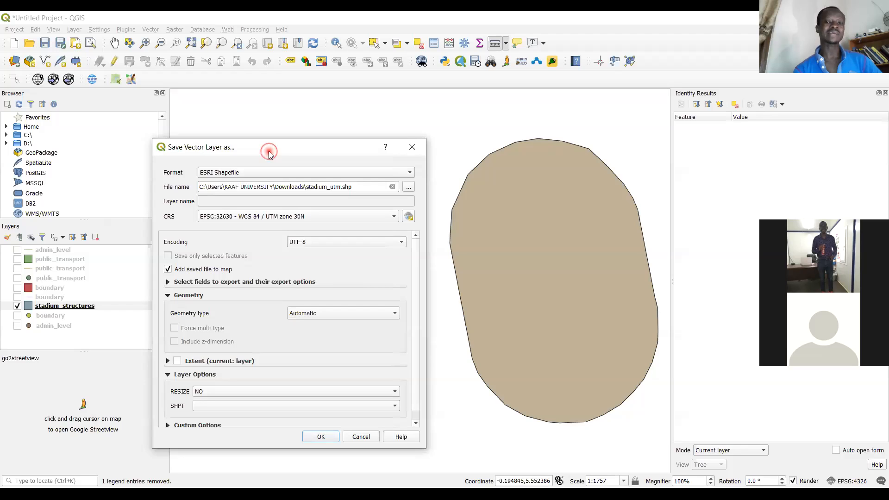
drag(270, 153, 307, 142)
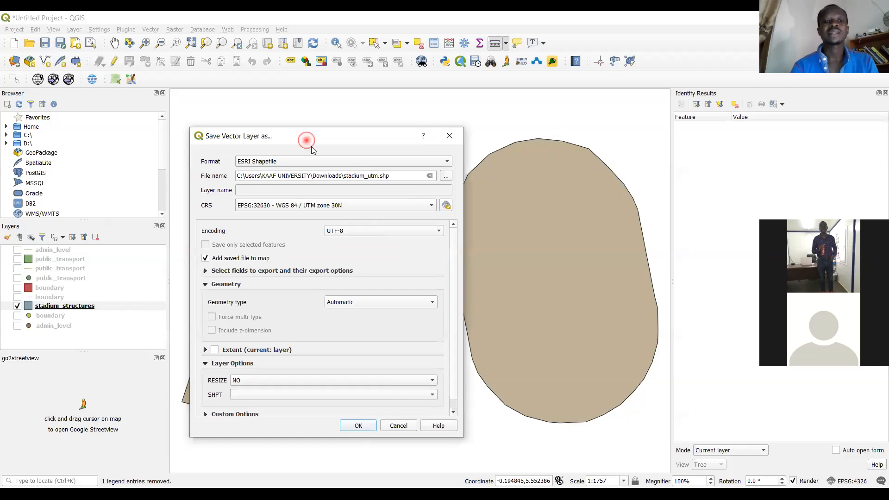
drag(312, 149, 328, 164)
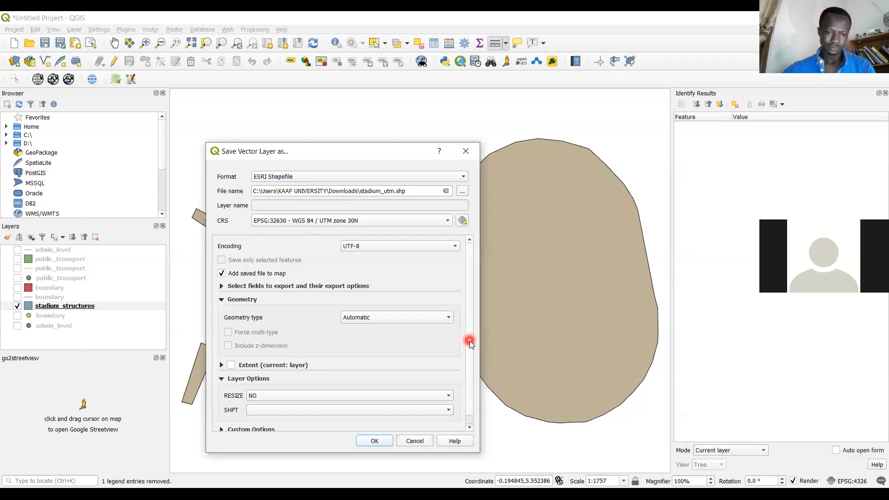
mouse_move(470, 342)
mouse_down()
mouse_move(472, 380)
mouse_move(472, 324)
mouse_up()
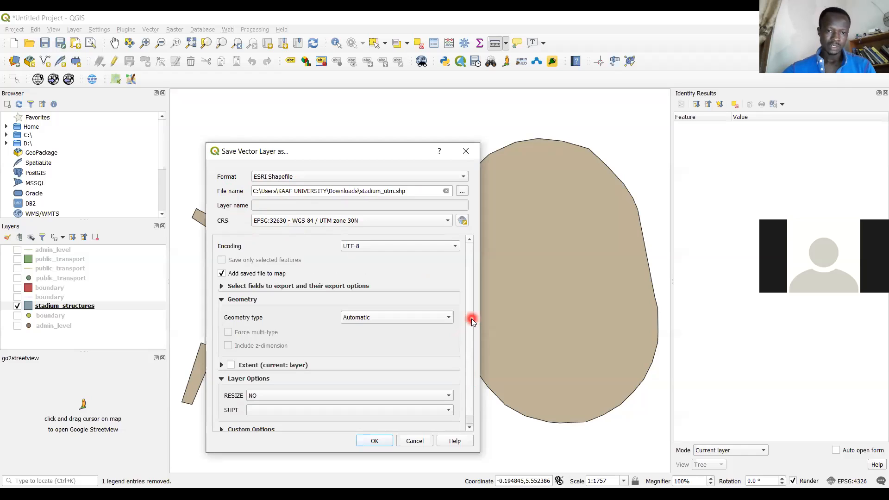
click(226, 273)
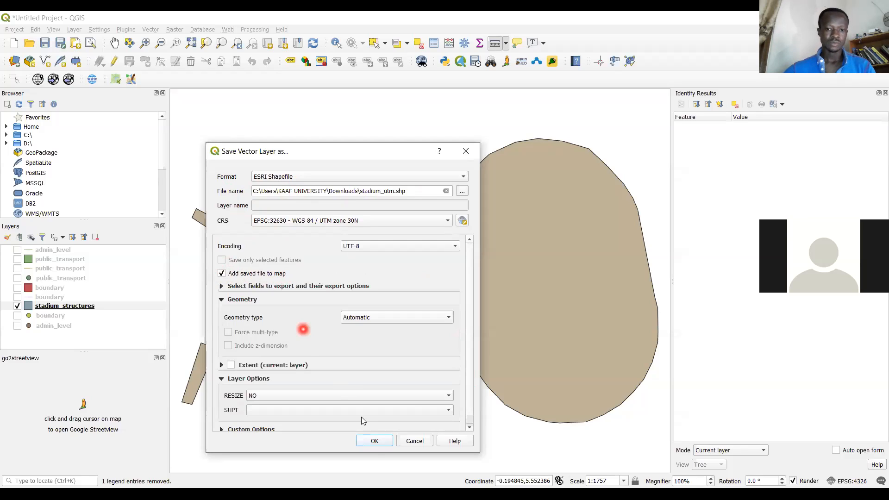
click(375, 441)
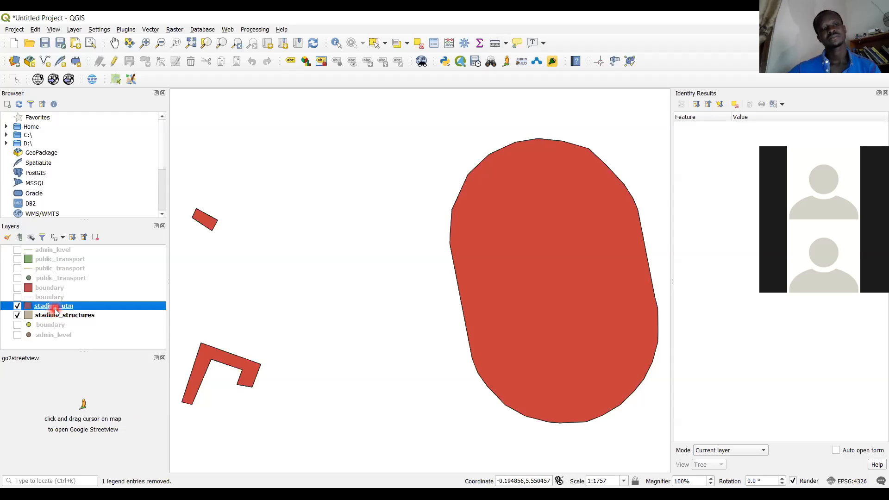
right_click(69, 308)
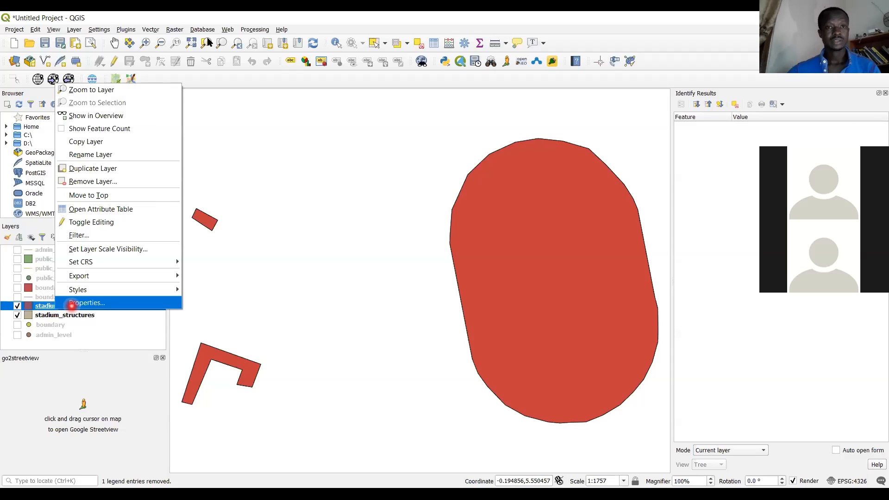
click(214, 19)
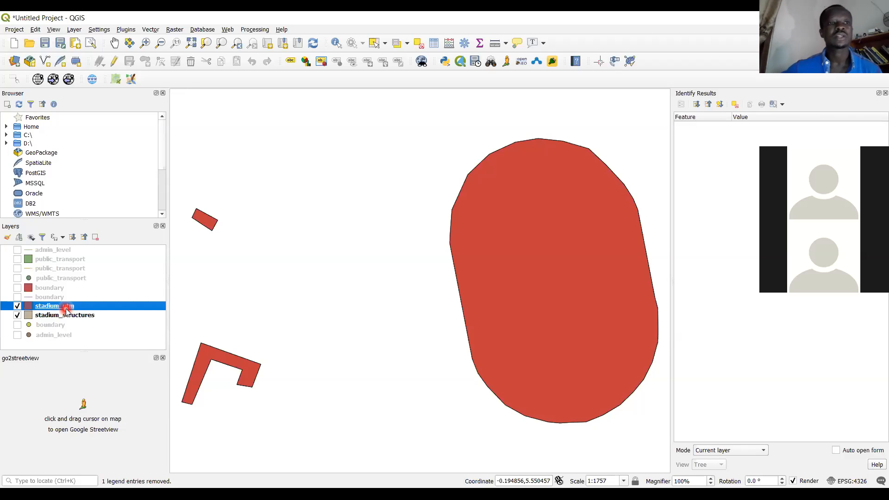
Exit the program, accepting the loss of the temporary scratch layers
click(6, 30)
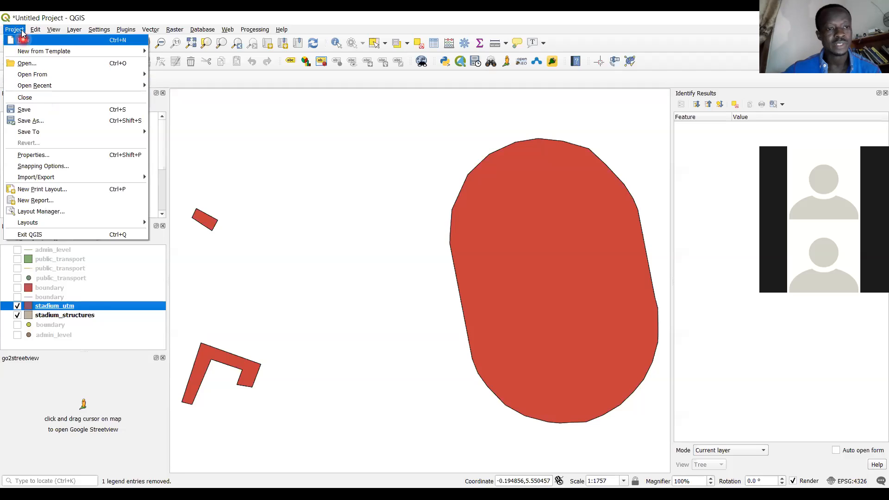
click(112, 234)
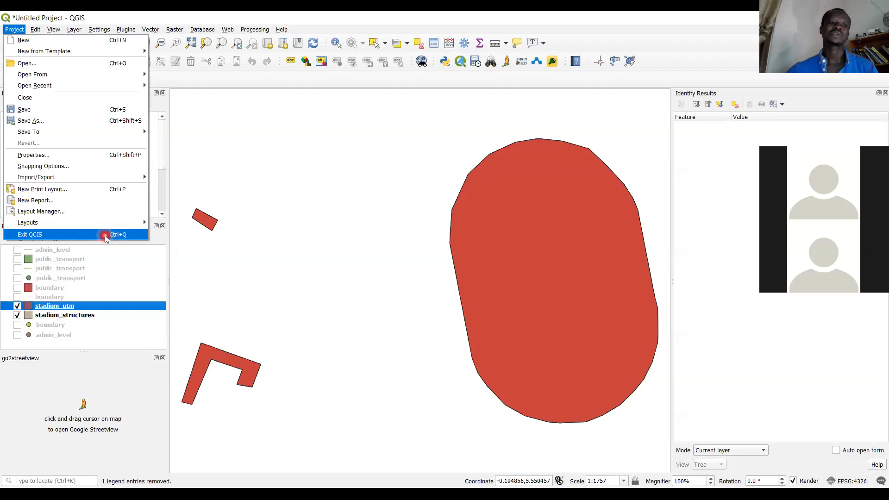
click(106, 236)
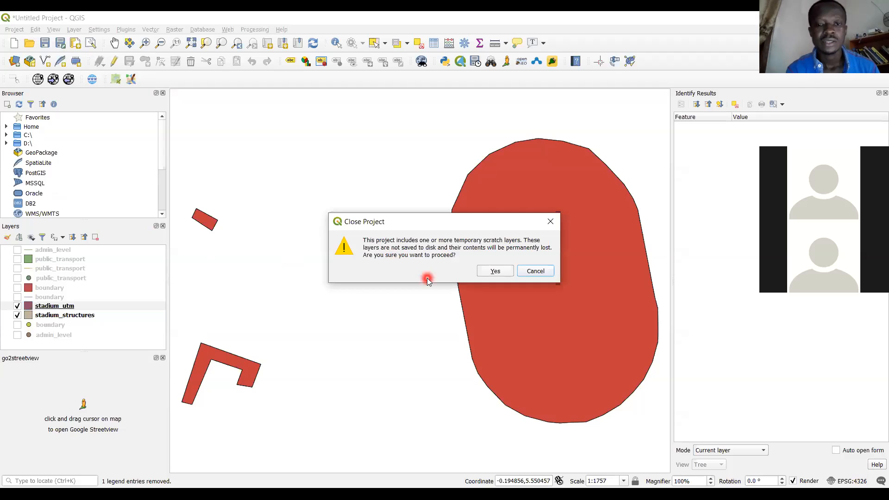
click(495, 272)
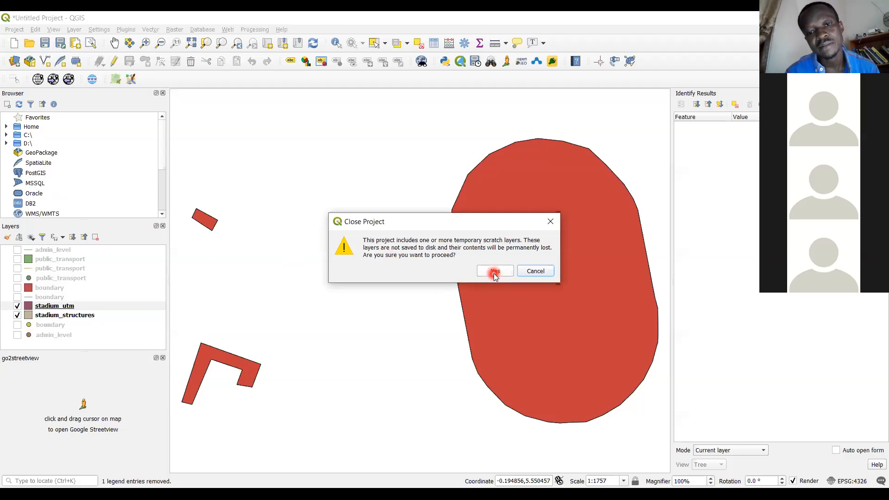
click(494, 273)
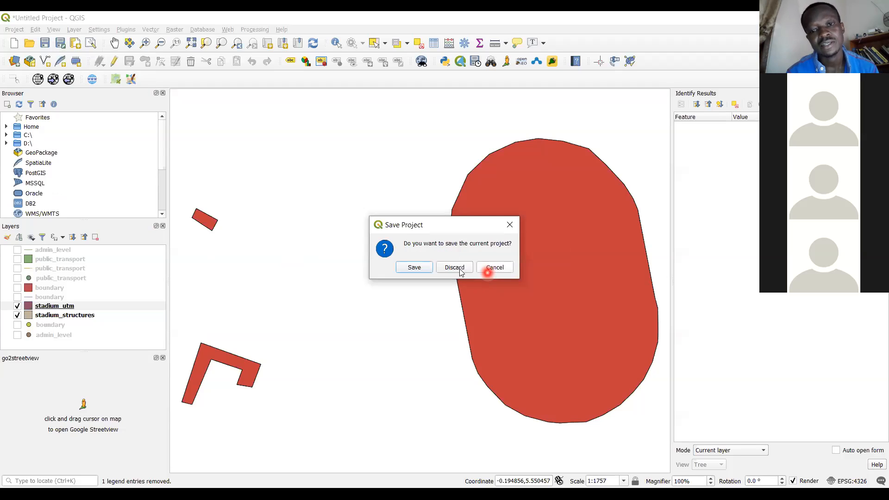
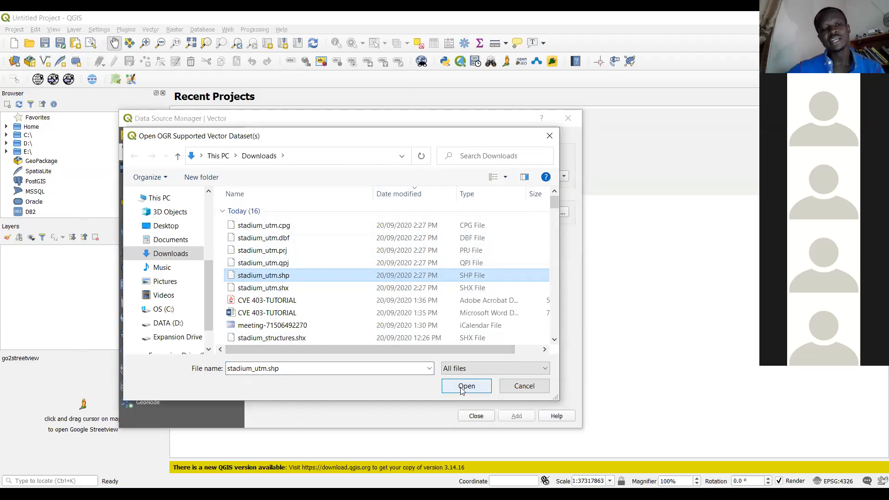
Add the stadium_utm.shp shapefile from the Downloads folder to the map as a vector layer
click(461, 390)
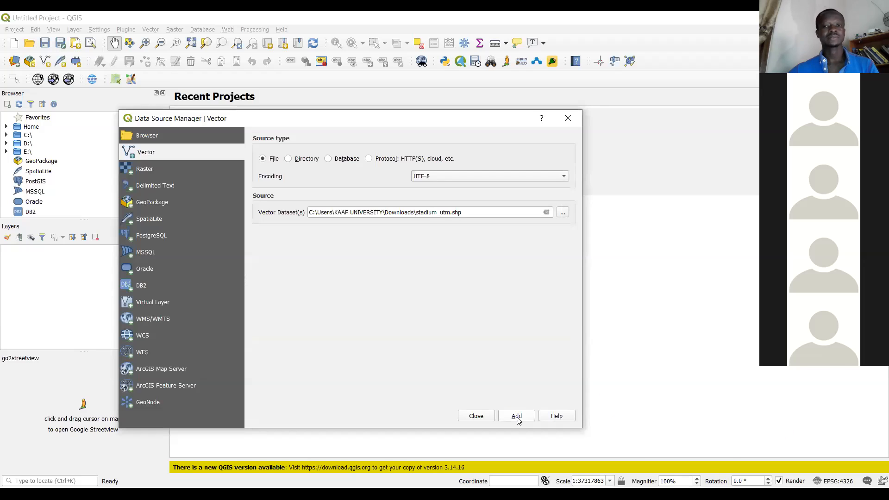
click(517, 416)
click(471, 417)
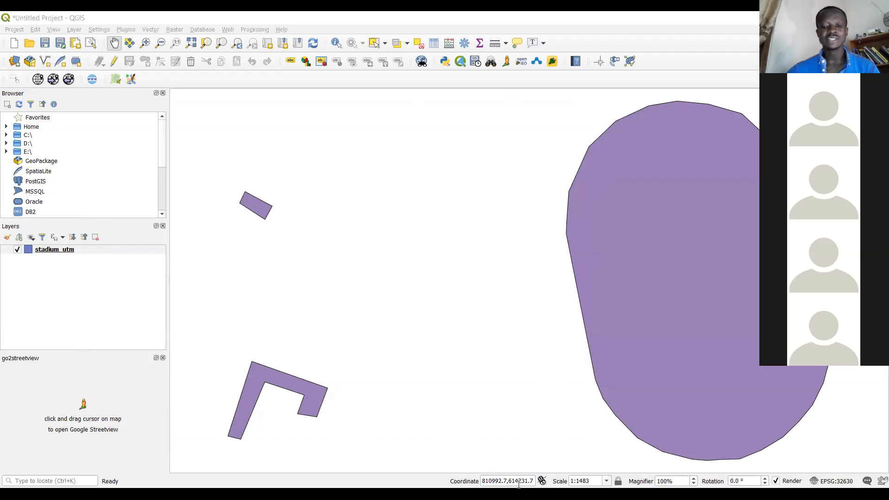
Examine the projected map coordinates of points around the stadium_utm features in the coordinate read-out
click(504, 480)
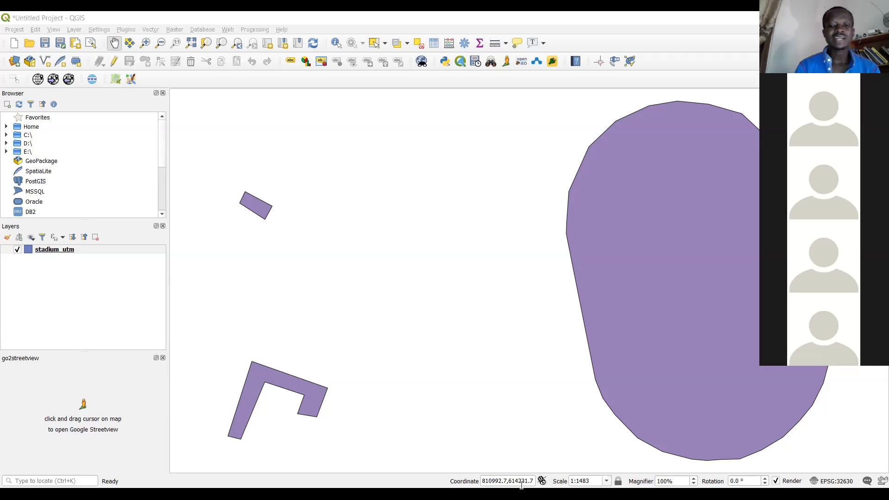
click(527, 481)
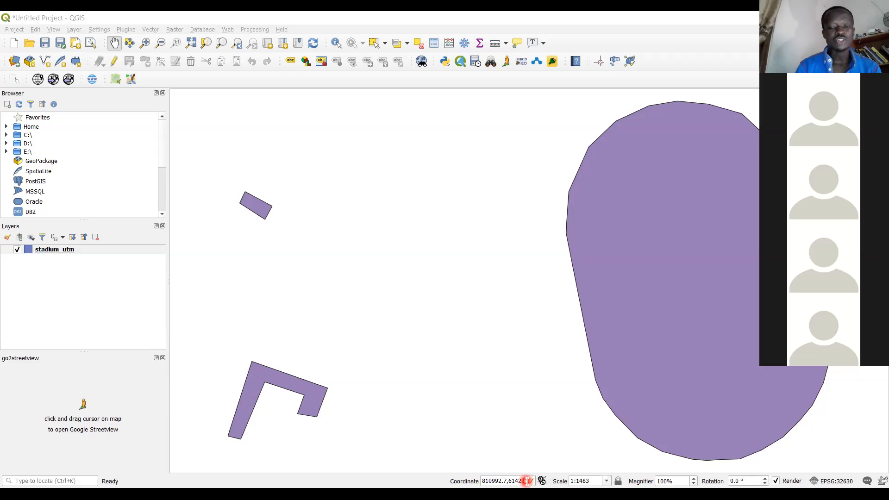
drag(527, 481, 473, 484)
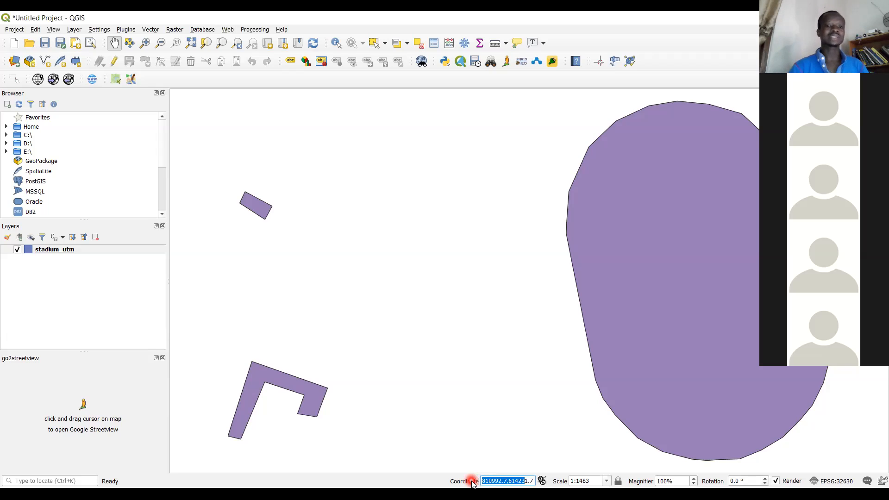
click(453, 355)
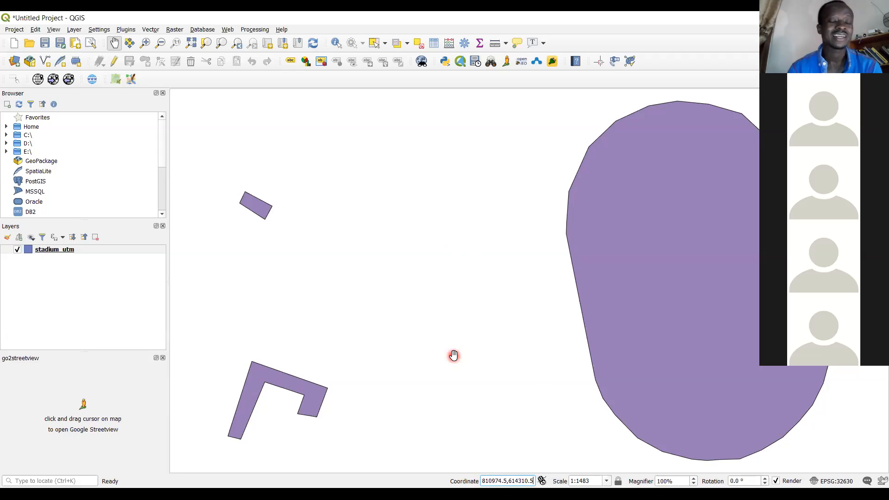
right_click(63, 254)
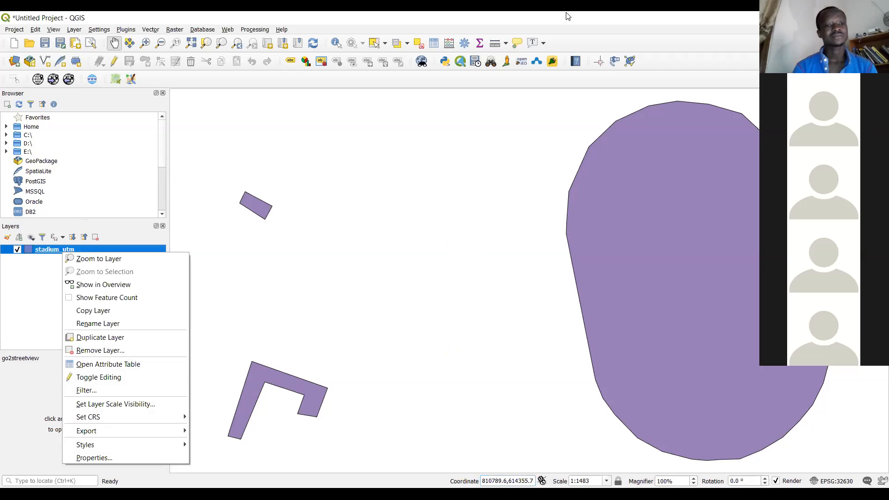
click(114, 365)
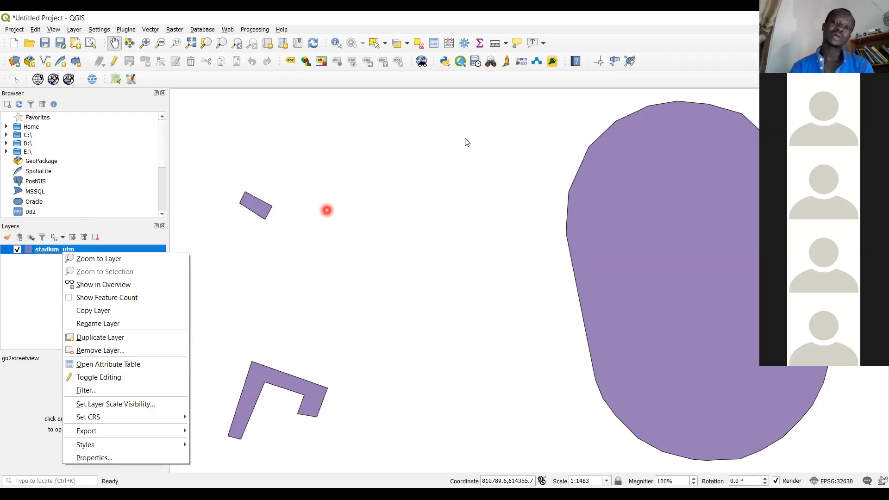
click(728, 45)
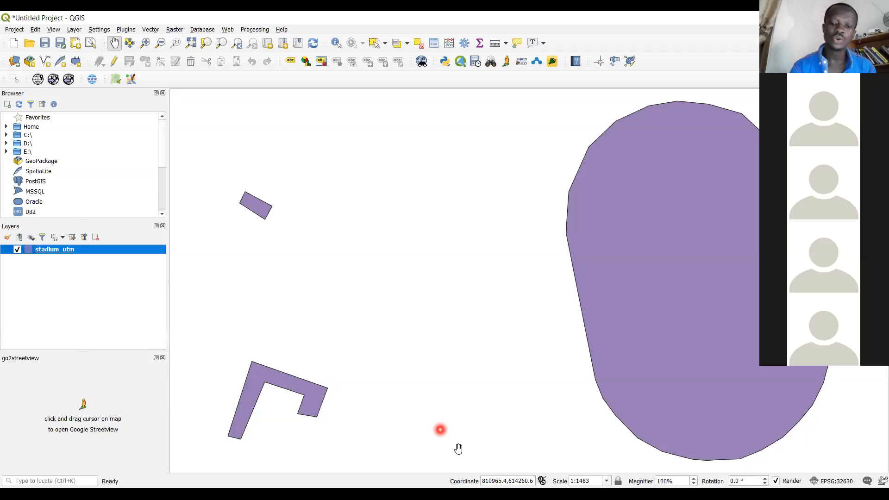
click(516, 481)
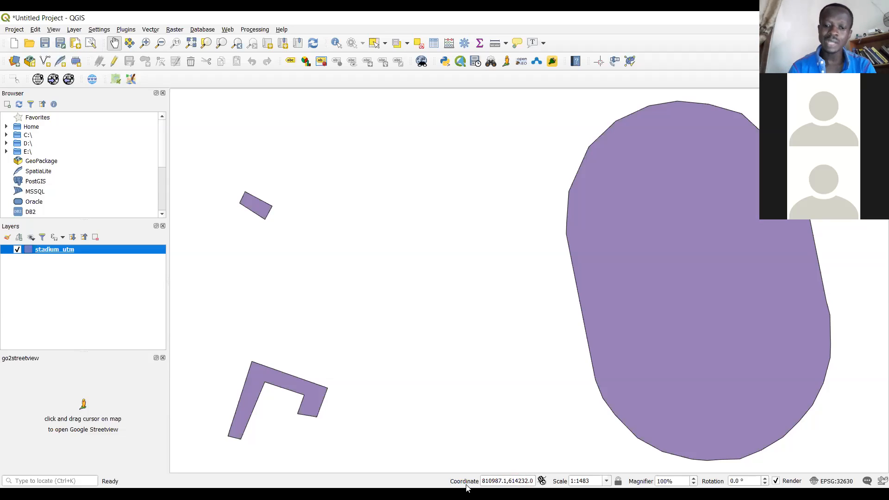
click(488, 483)
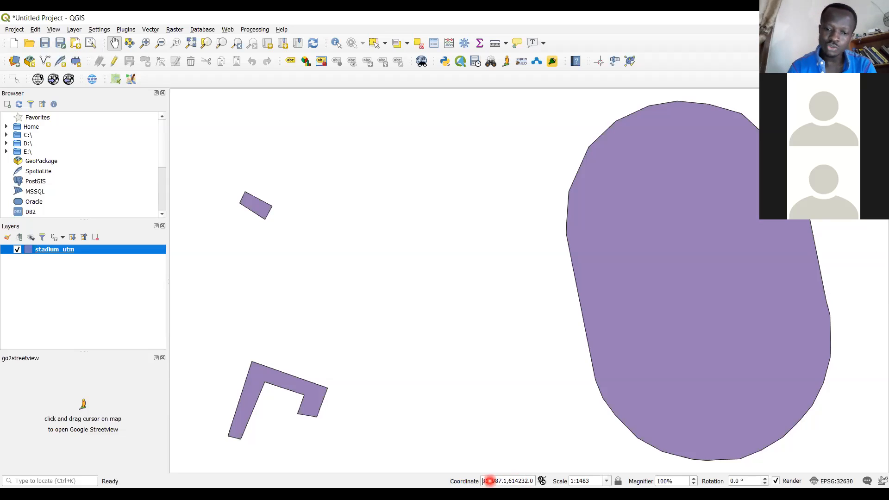
click(509, 482)
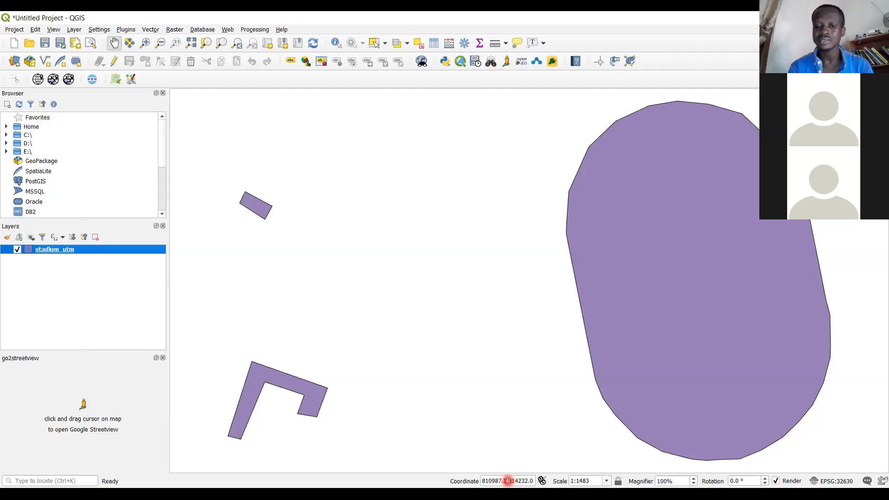
click(490, 482)
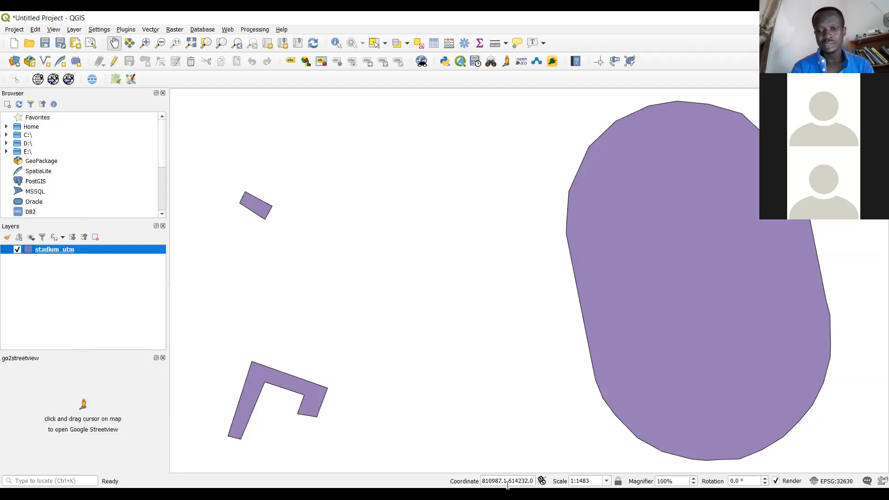
drag(499, 480, 481, 481)
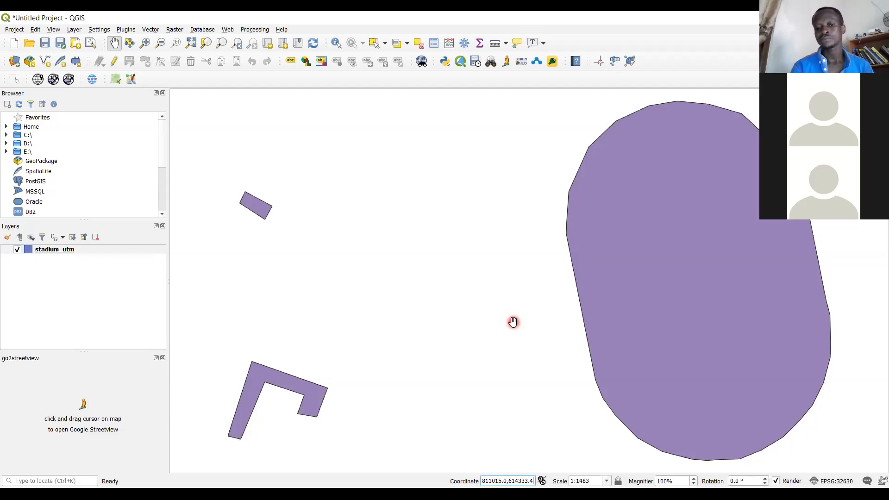
click(526, 482)
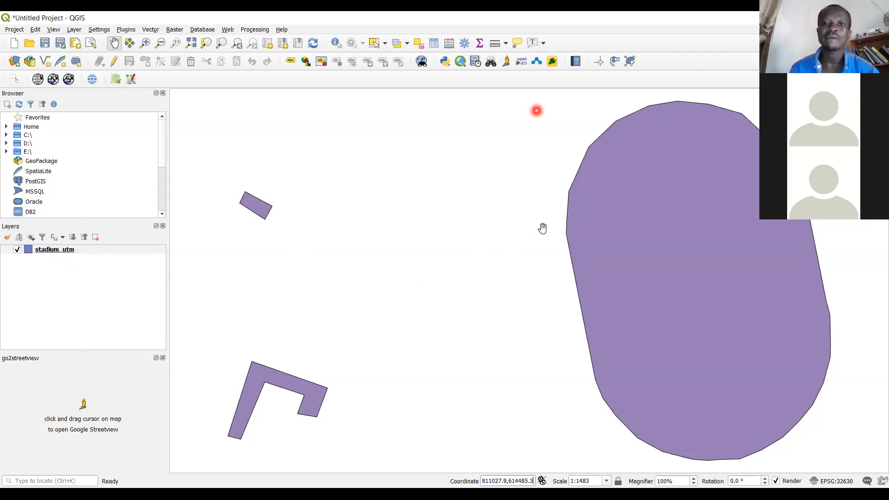
Measure a straight-line distance in meters from the lower west edge of the large stadium polygon, and close the measurement
key(ctrl+shift+m)
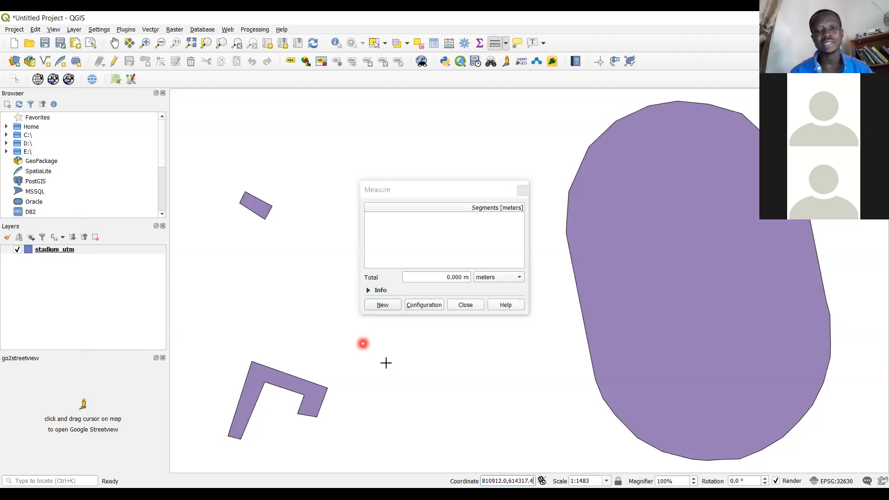
click(590, 363)
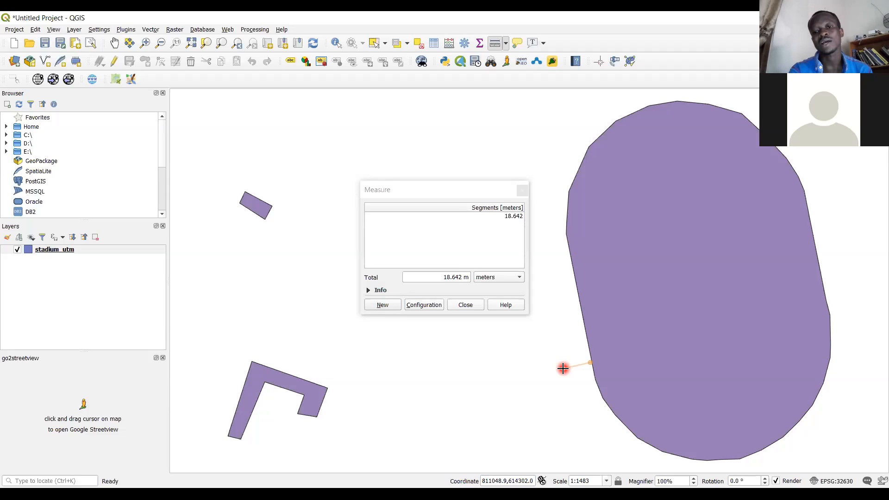
click(523, 190)
Run the Buffer geoprocessing tool on the stadium_utm layer with a distance of 16 meters, output to a temporary layer
click(155, 32)
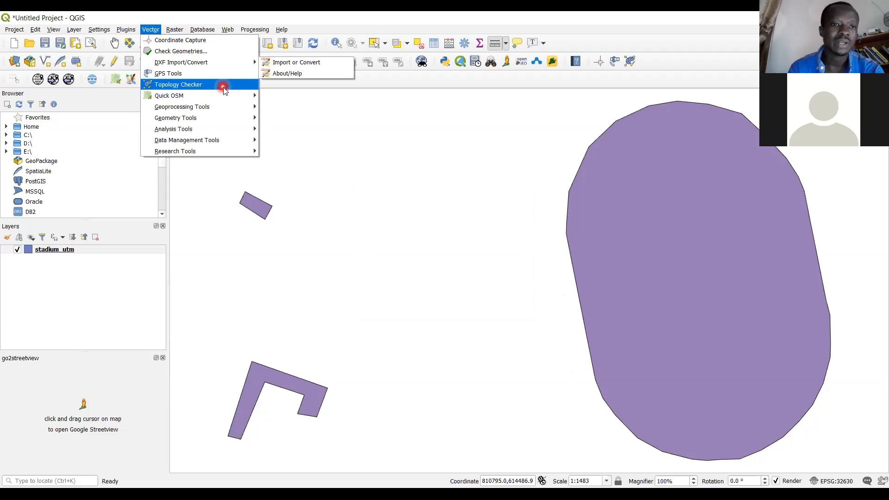
mouse_move(232, 113)
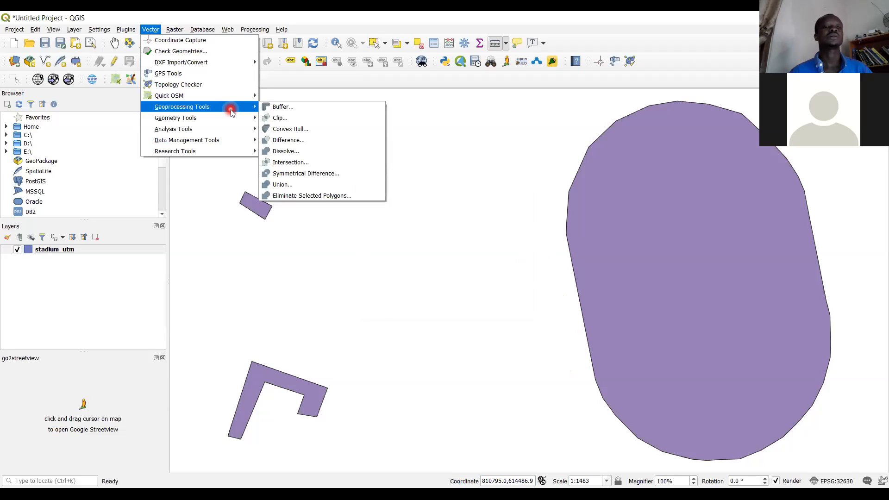
click(294, 109)
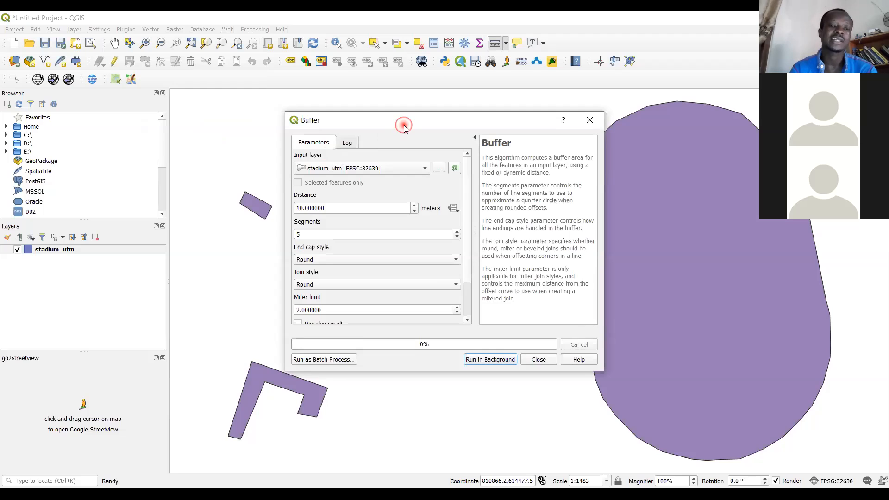
drag(404, 127, 342, 130)
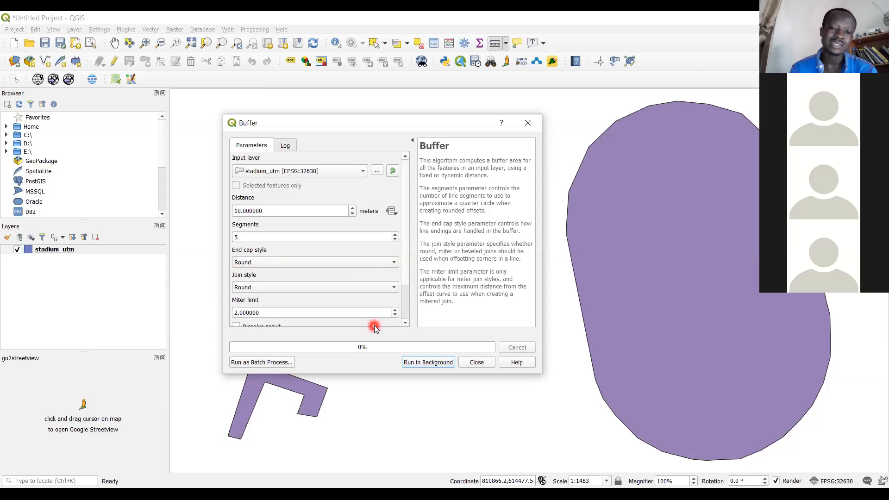
scroll(407, 312, down, 2)
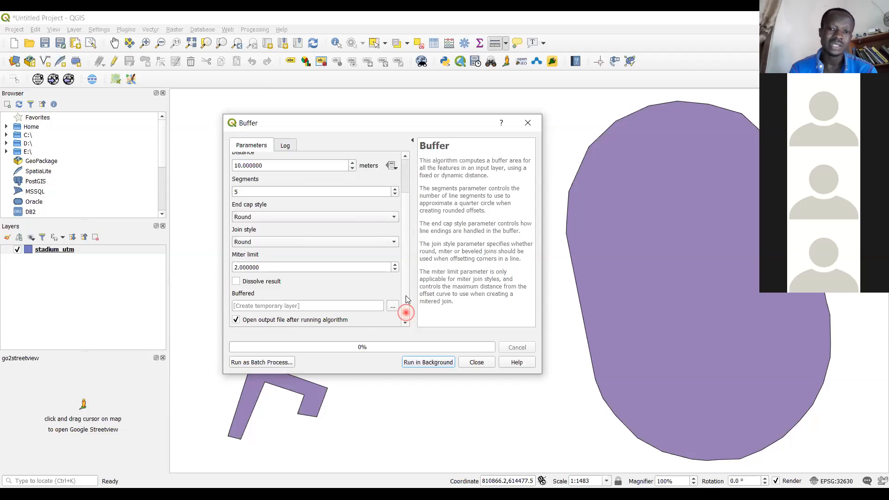
scroll(406, 312, up, 2)
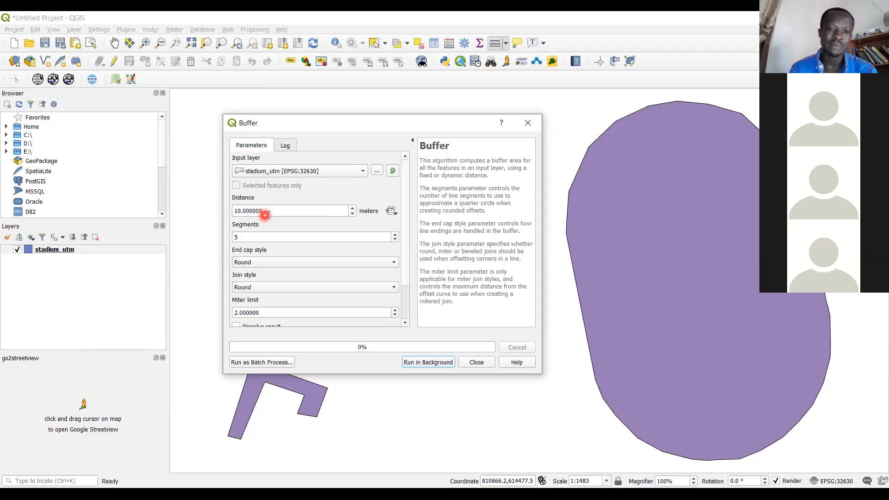
click(242, 211)
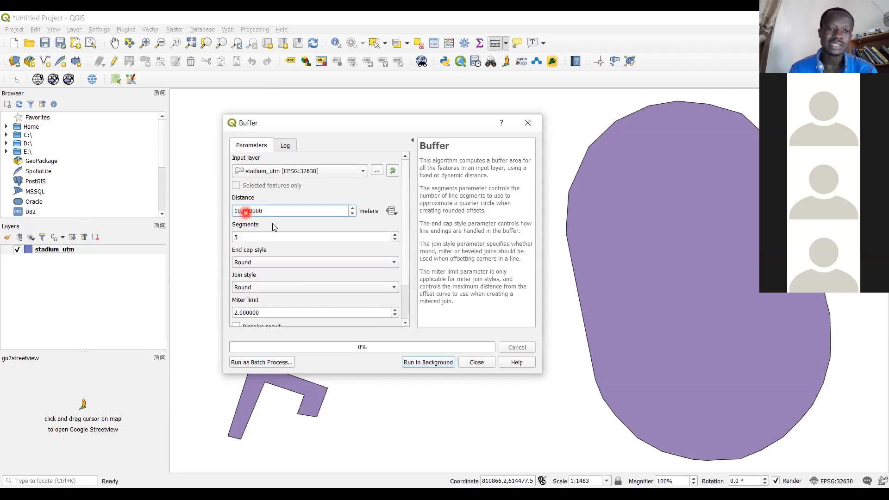
key(BackSpace)
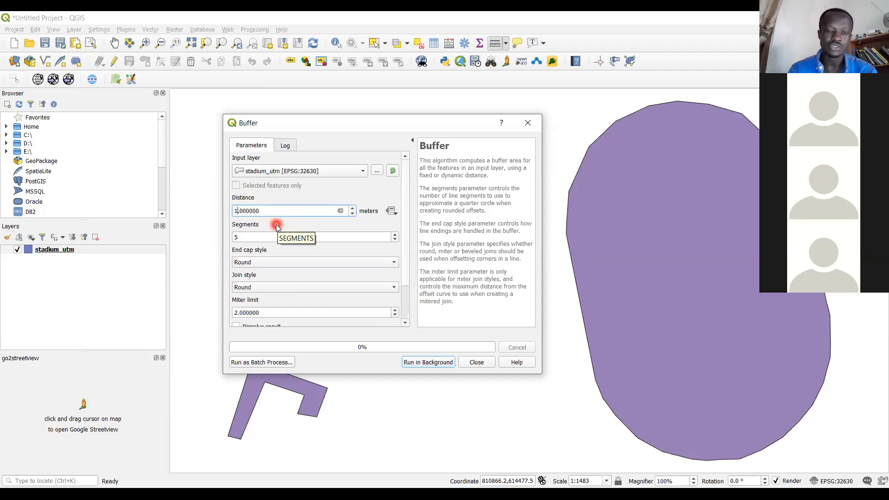
text(6)
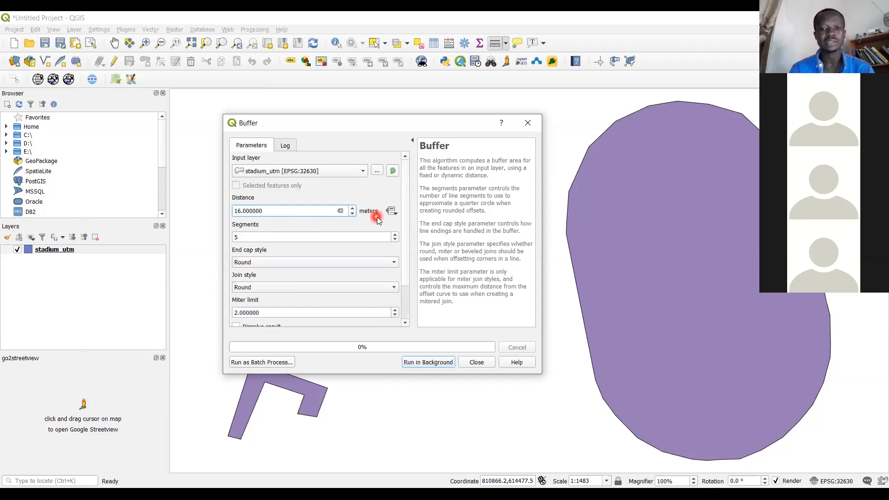
click(435, 366)
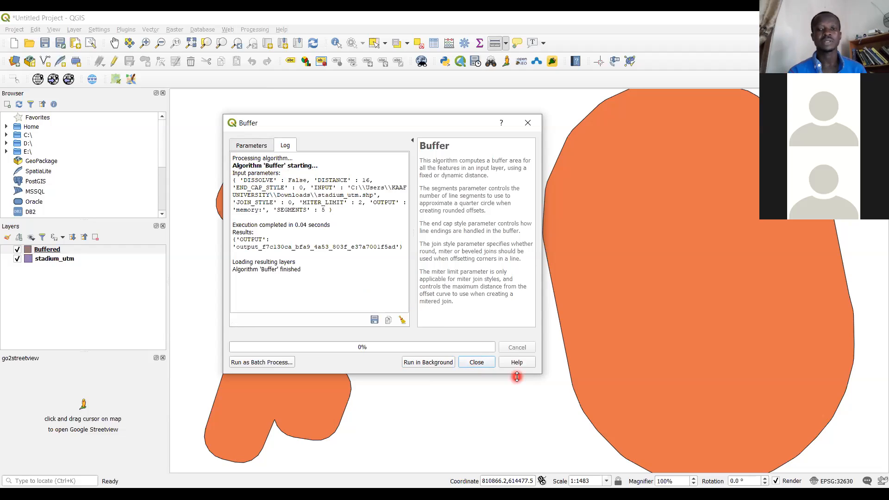
click(478, 363)
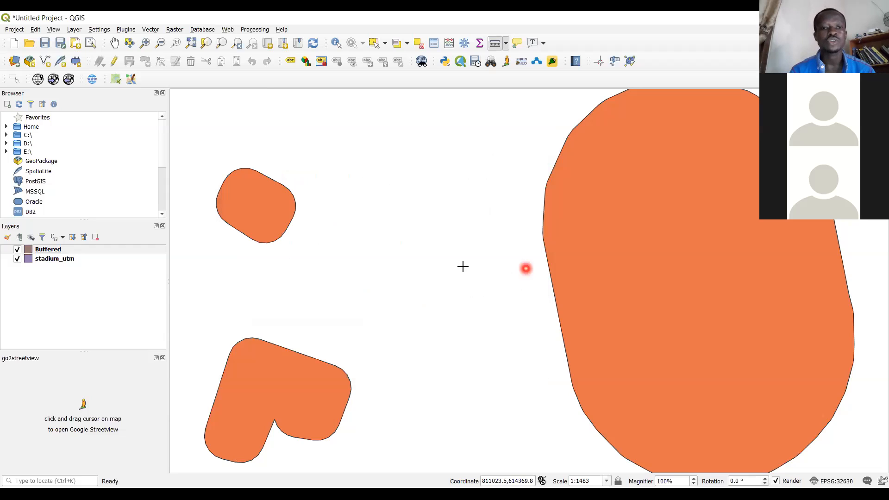
Switch the Buffered layer's visibility off and on to compare it with the original stadium_utm polygons
click(18, 258)
click(17, 252)
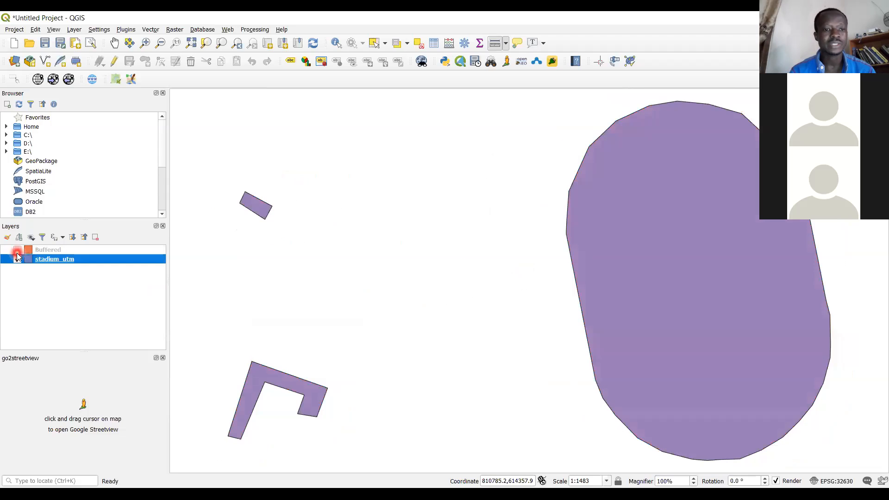
click(17, 251)
click(17, 250)
click(17, 251)
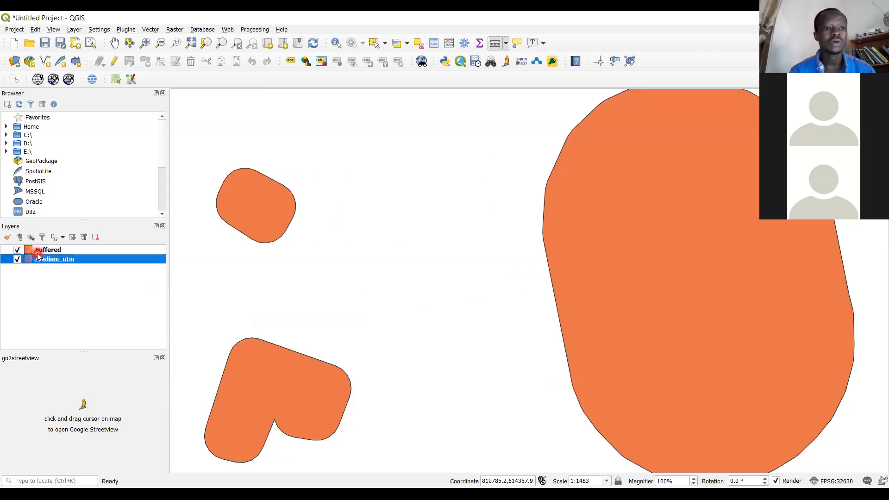
Set the Buffered layer's symbol opacity to 67.5 % and apply the symbology
right_click(39, 253)
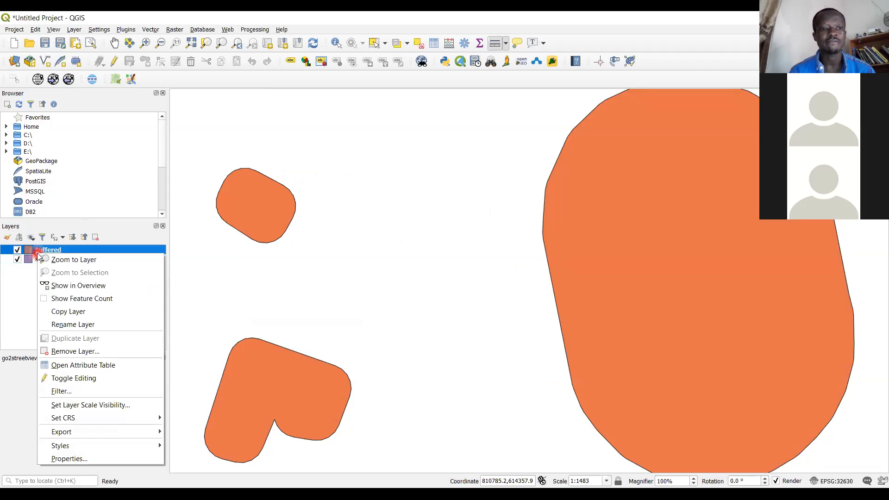
click(101, 459)
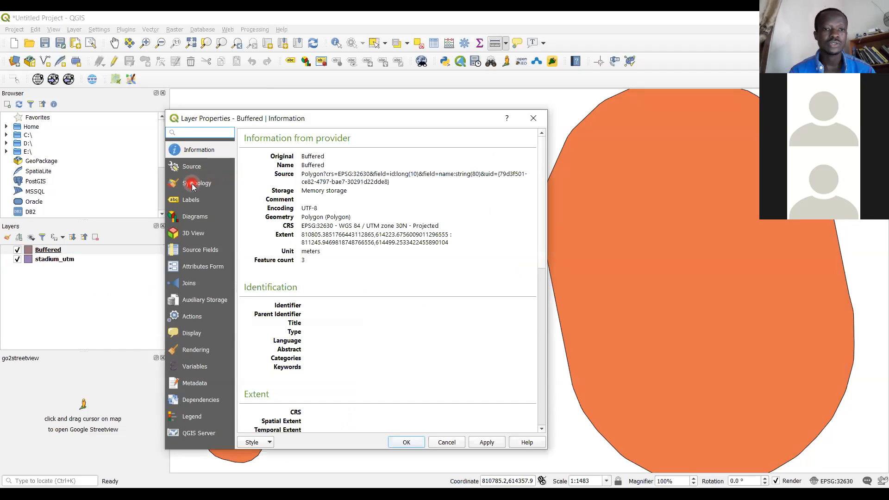
click(193, 184)
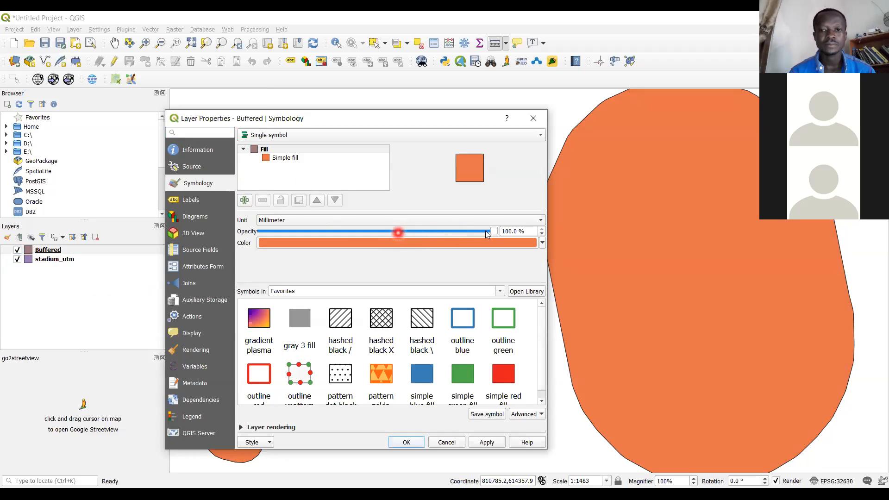
drag(493, 231, 418, 233)
click(490, 444)
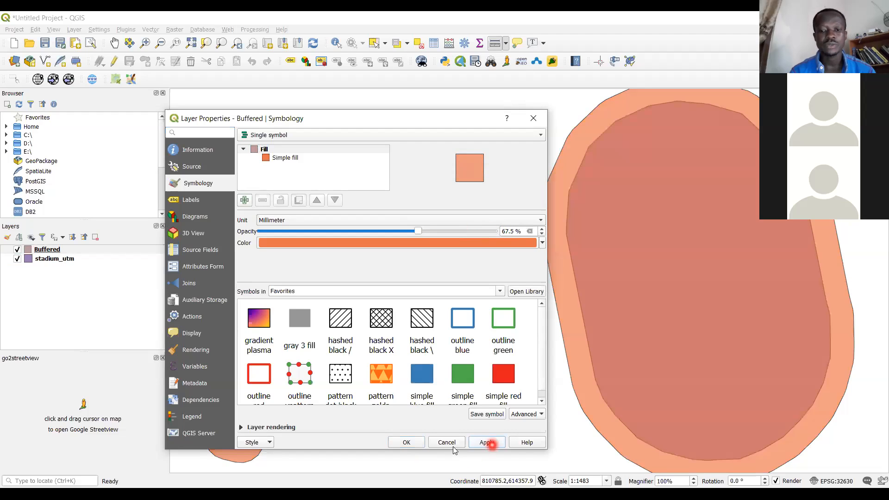
click(407, 442)
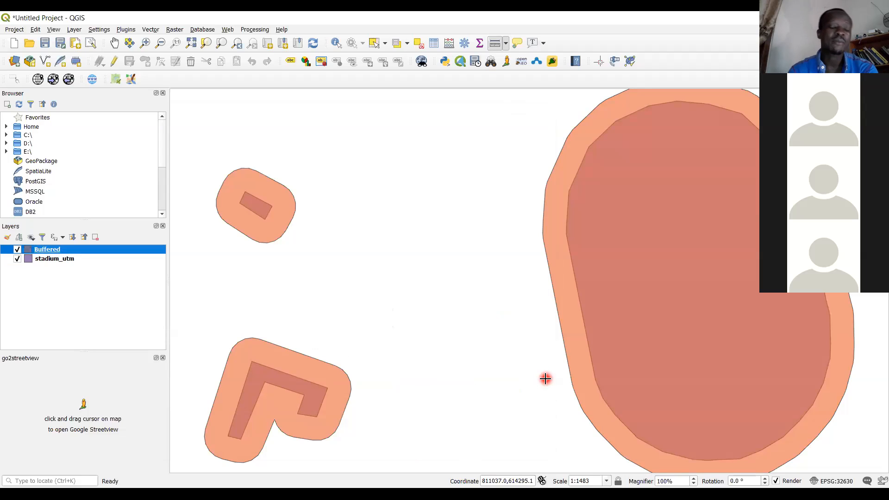
Raise the Buffered layer's symbol opacity to 71.2 %, and switch the layer off and on to compare it with stadium_utm
right_click(52, 254)
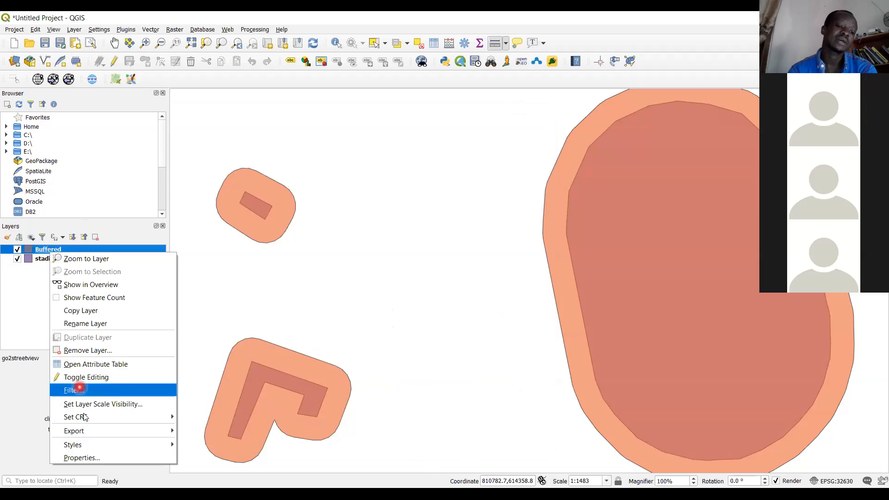
click(93, 458)
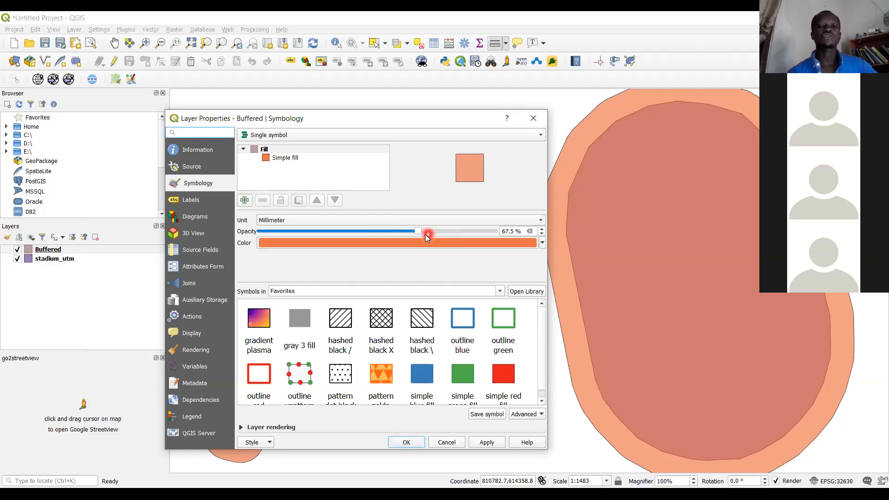
mouse_move(418, 232)
mouse_down()
mouse_move(503, 237)
mouse_move(428, 241)
mouse_up()
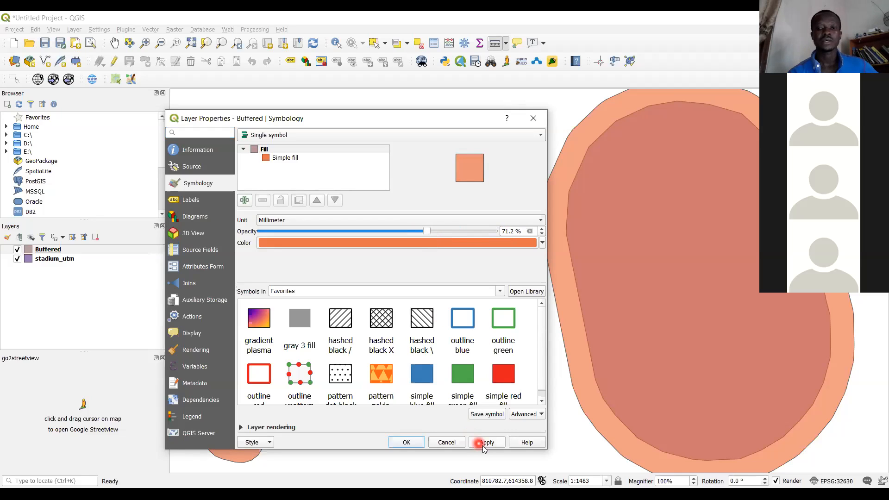
click(409, 445)
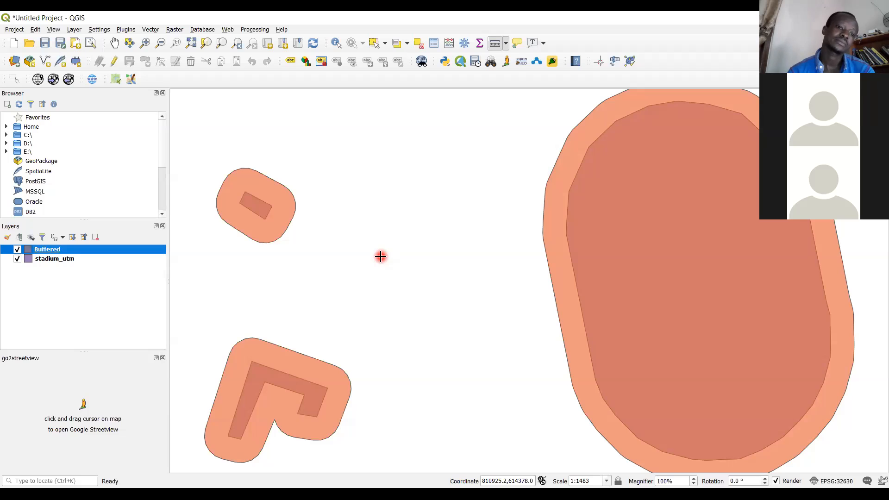
click(17, 249)
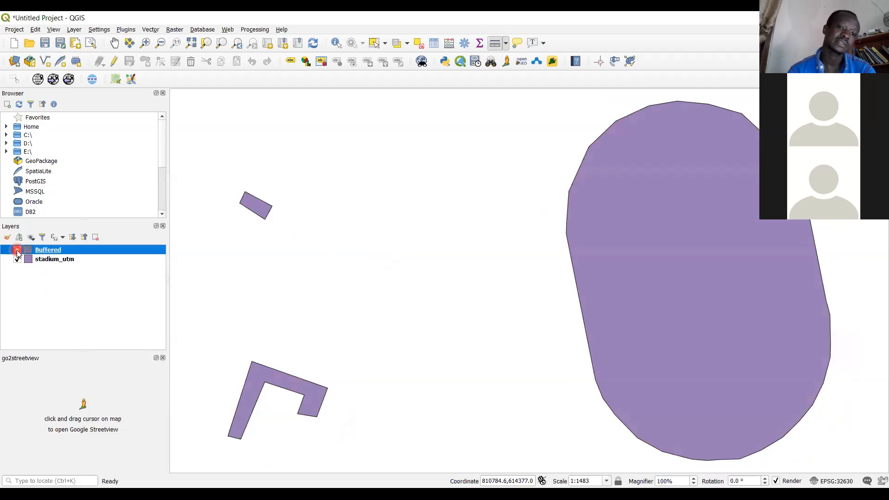
click(17, 250)
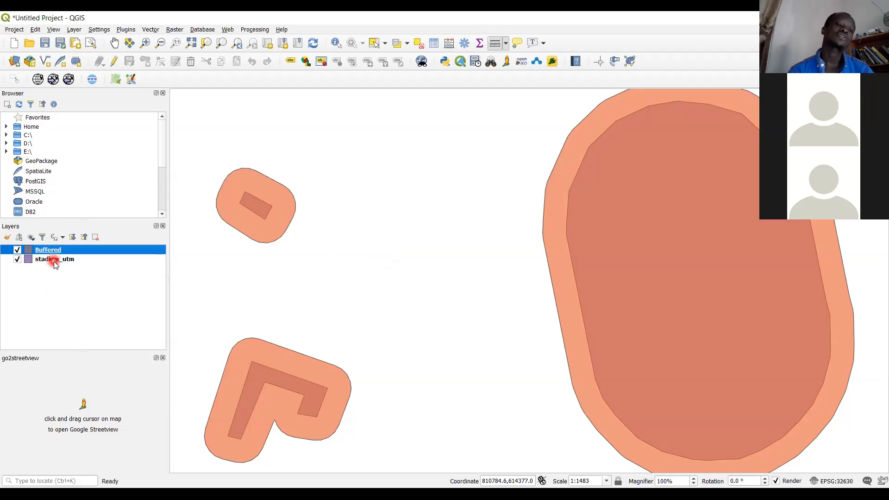
Run the Buffer geoprocessing tool on the Buffered layer with a distance of -10 meters, output to a temporary layer
click(150, 29)
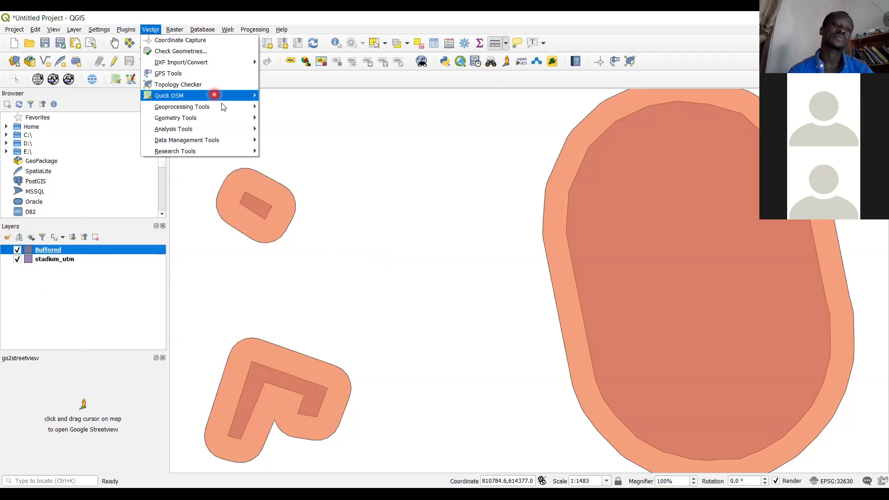
mouse_move(227, 107)
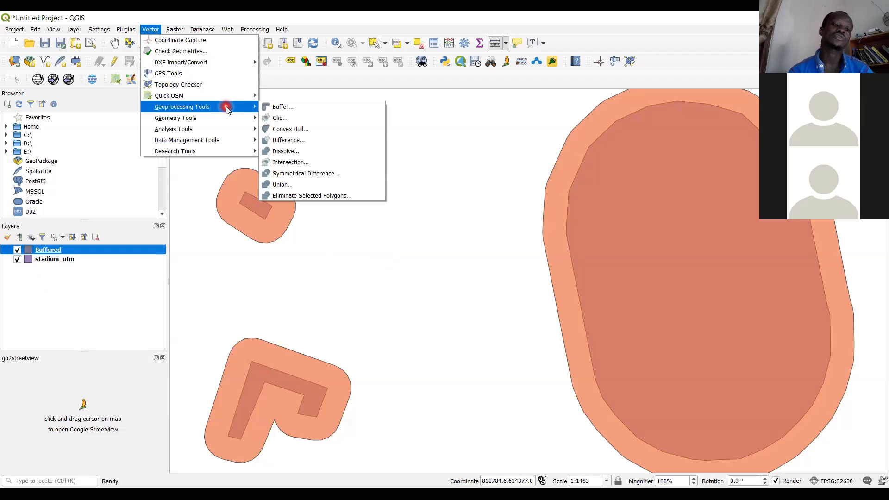
click(287, 108)
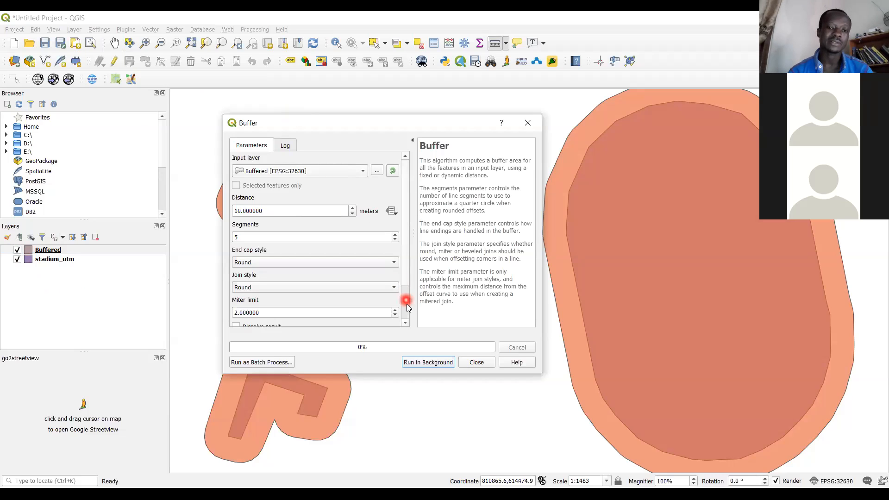
scroll(408, 307, down, 2)
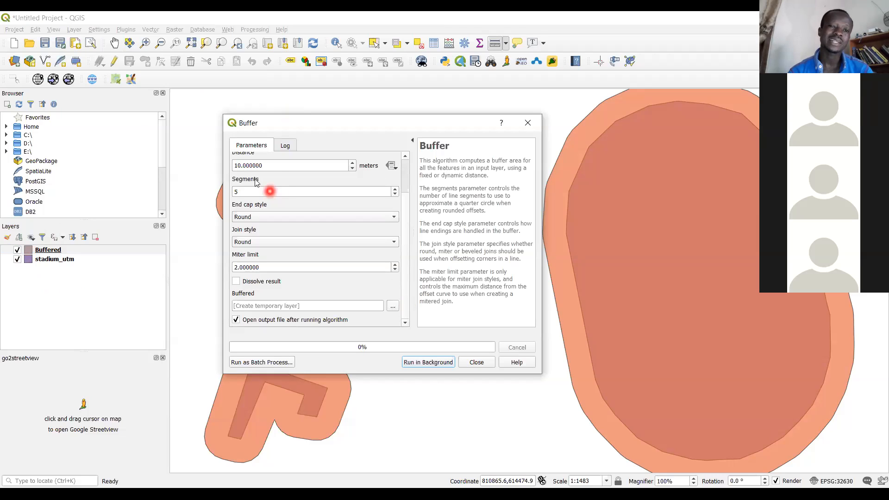
click(238, 168)
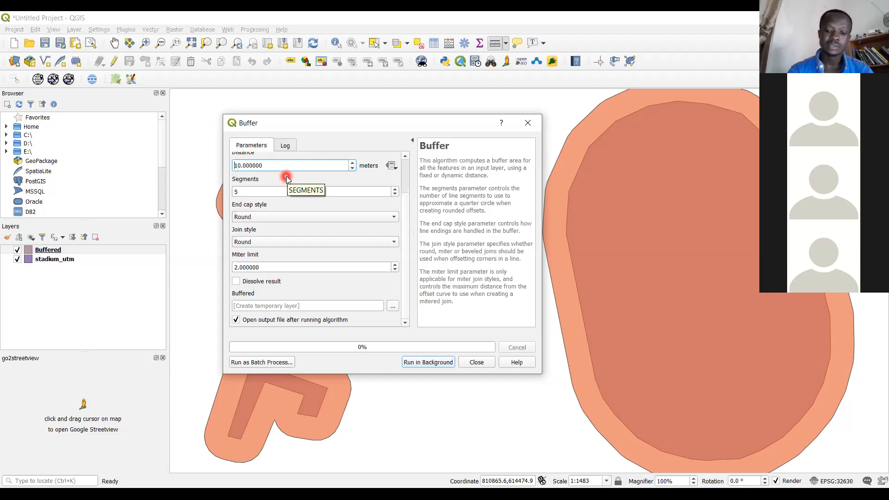
text(-)
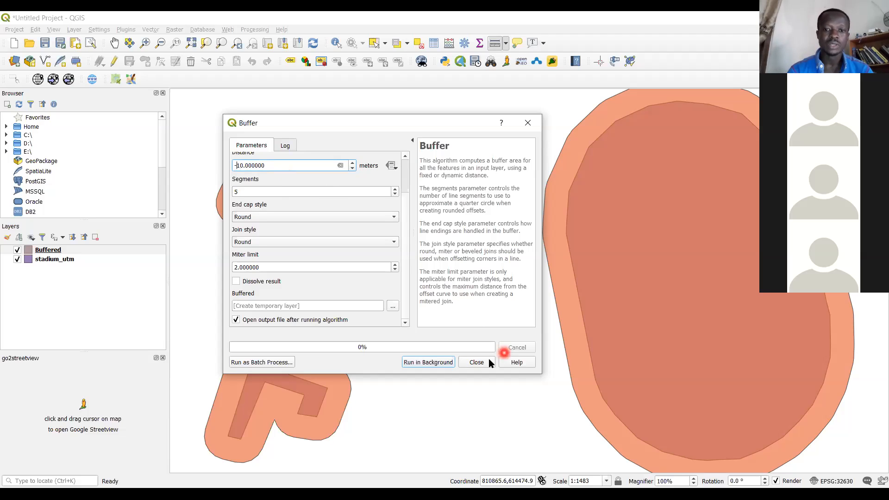
click(438, 363)
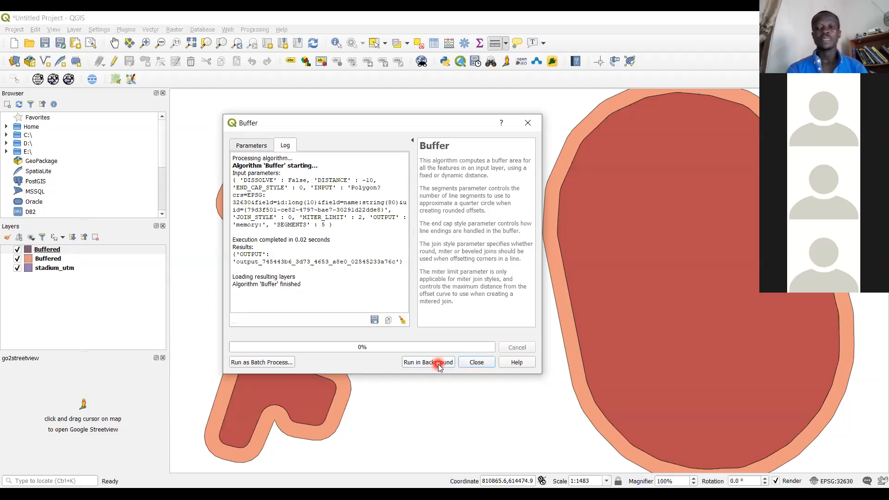
click(480, 365)
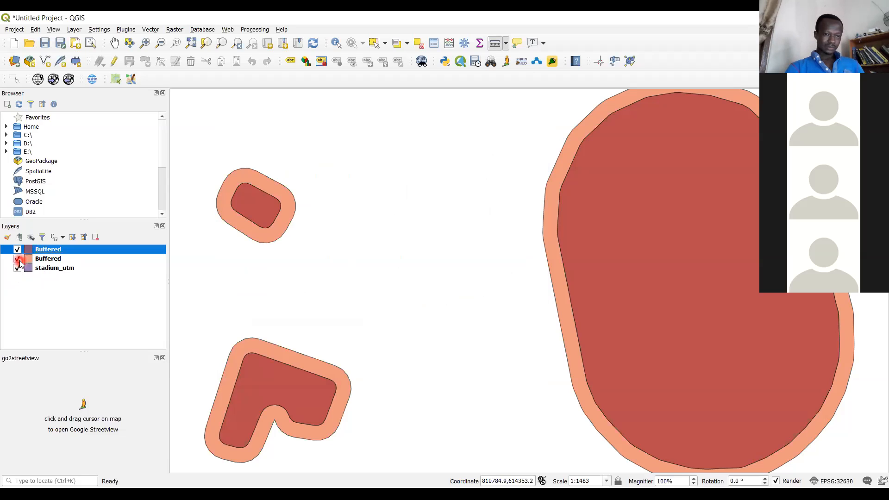
Toggle the visibility of the two Buffered layers to compare the 16-meter buffer and the inward -10-meter buffer with the stadium_utm polygons
click(19, 260)
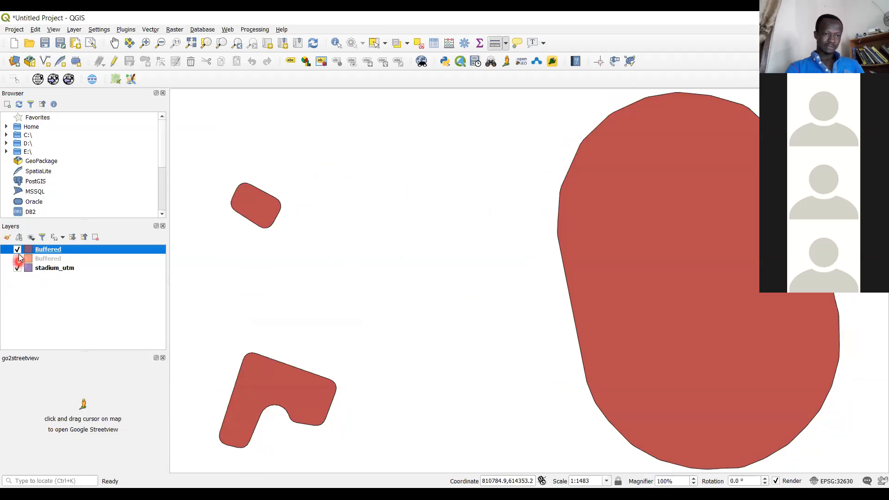
click(17, 251)
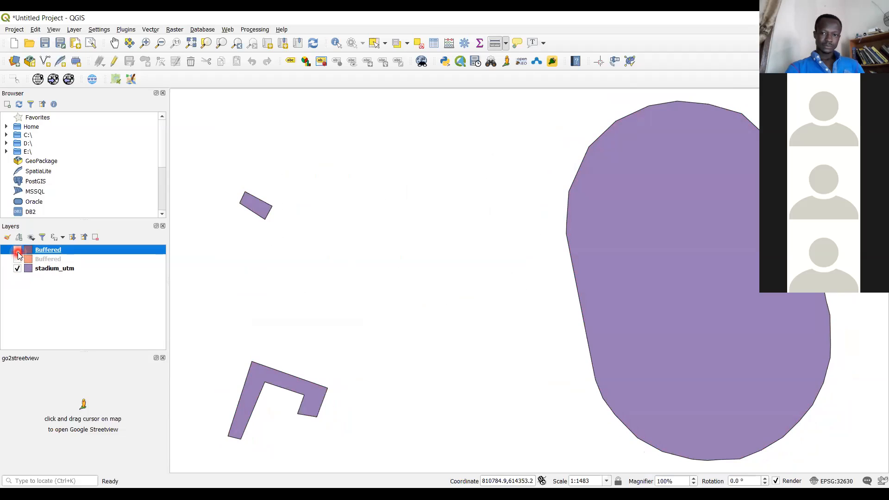
click(18, 251)
click(17, 252)
click(18, 267)
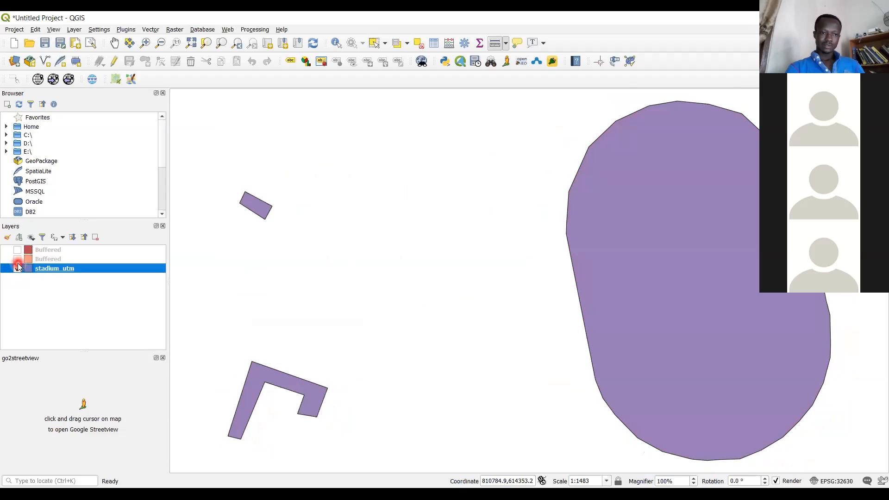
click(17, 260)
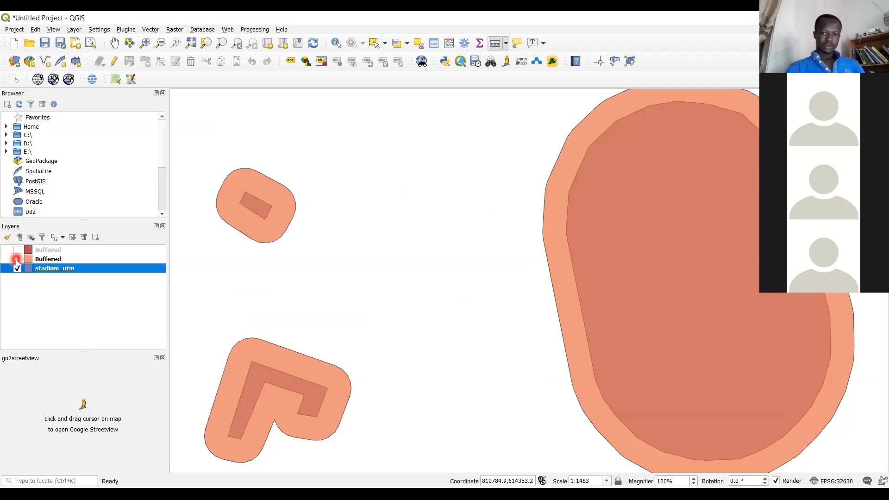
click(18, 260)
click(17, 259)
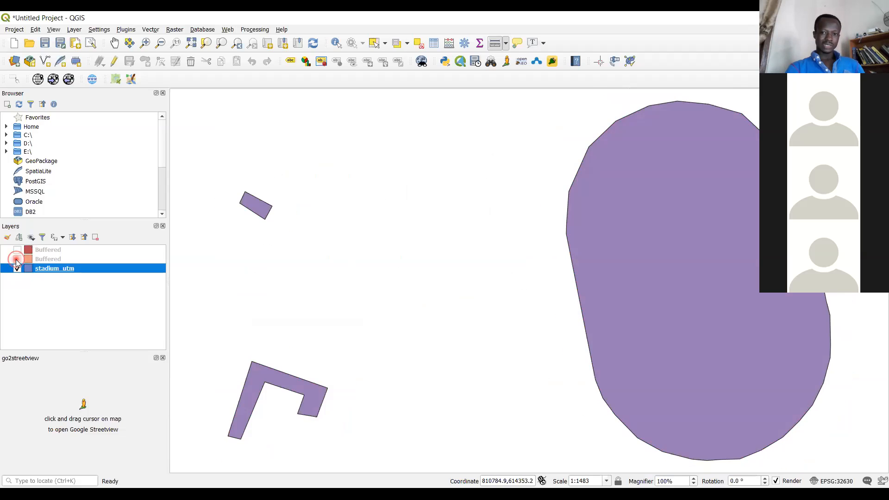
click(17, 260)
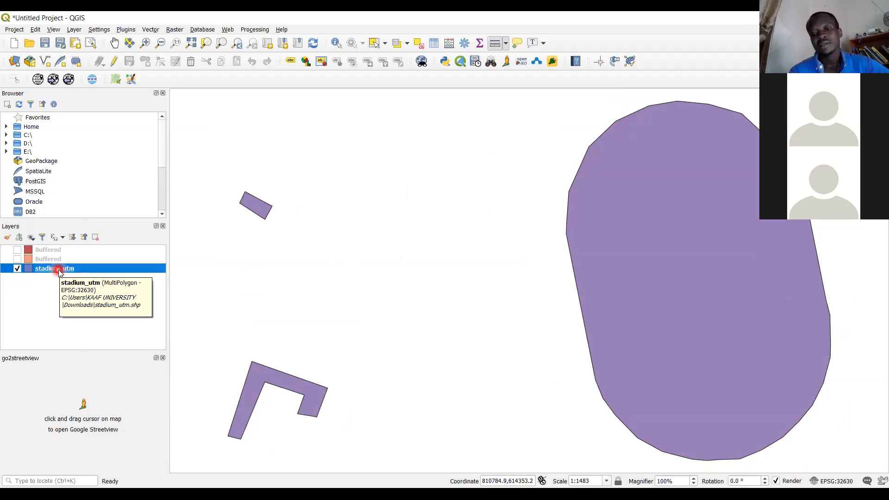
click(17, 252)
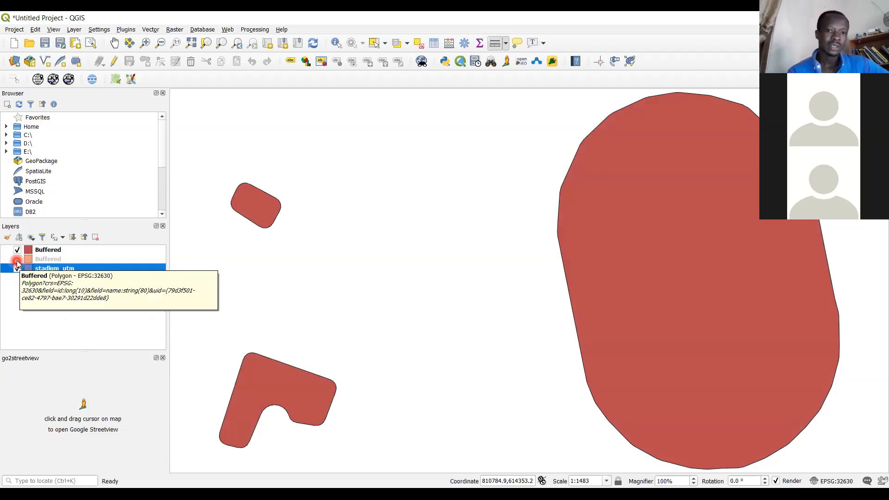
click(17, 259)
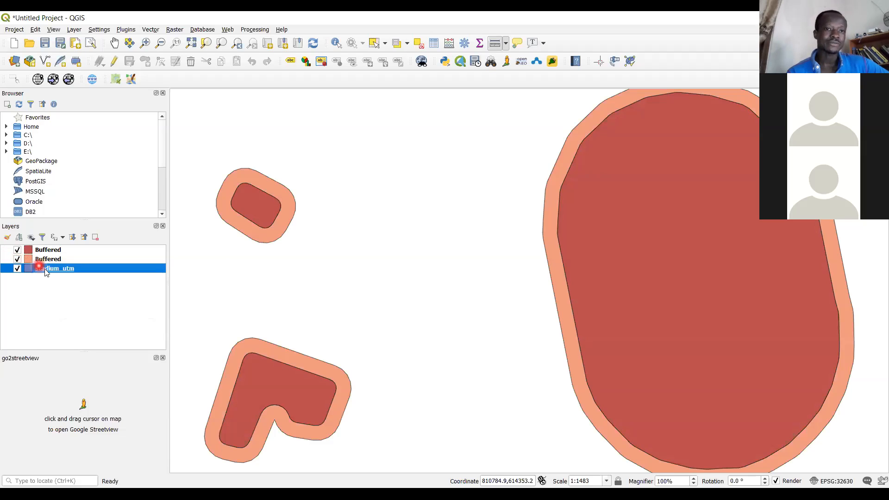
click(166, 31)
mouse_move(150, 29)
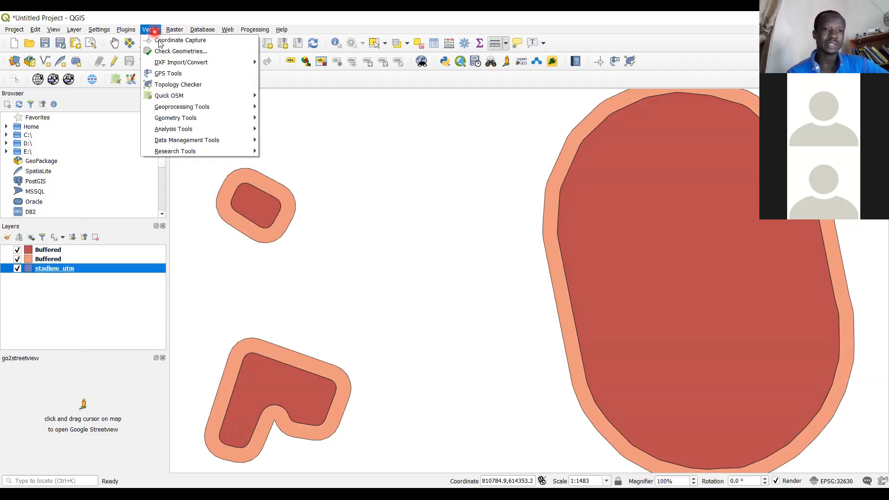
mouse_move(221, 107)
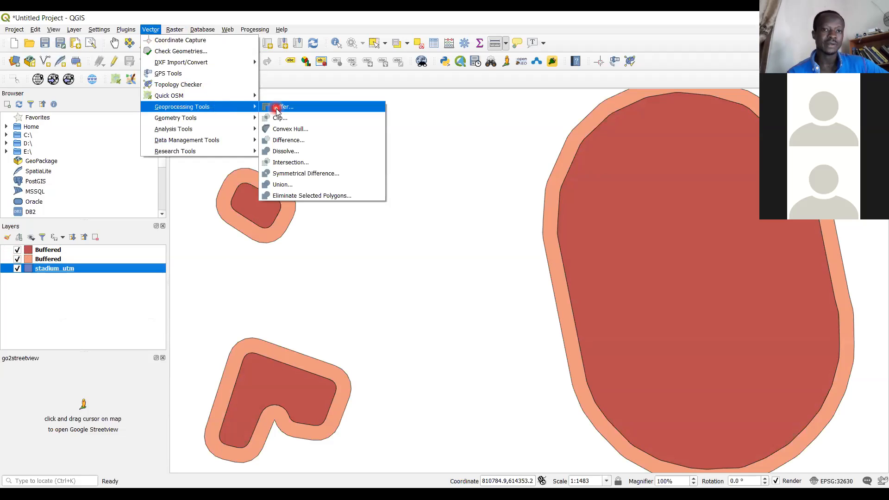
click(276, 107)
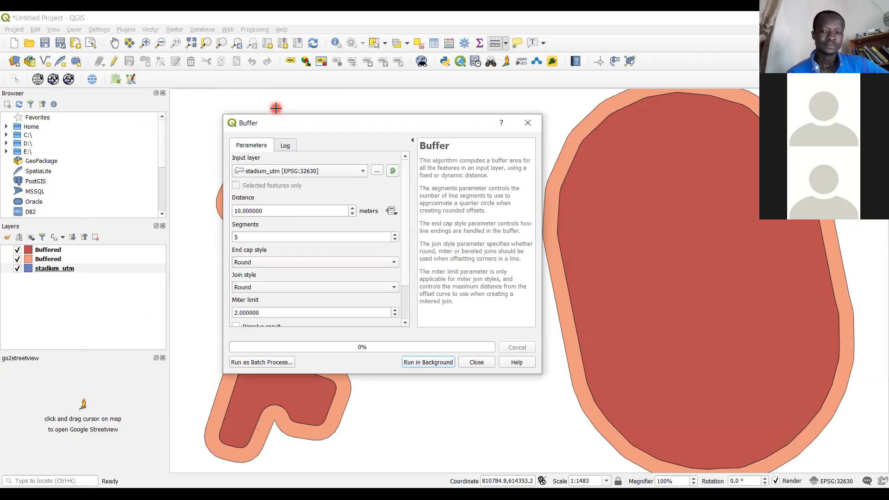
click(526, 125)
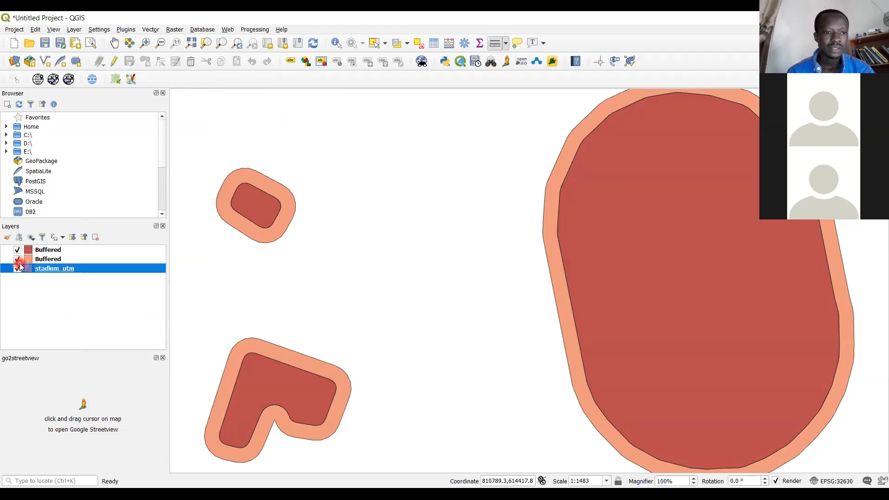
Hide the orange 16-meter Buffered layer, leaving the red -10-meter Buffered layer displayed over stadium_utm
click(19, 259)
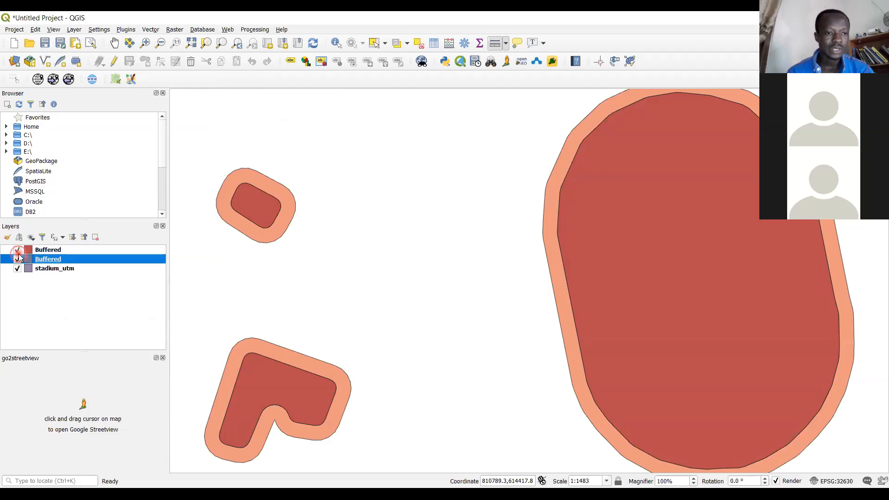
click(18, 250)
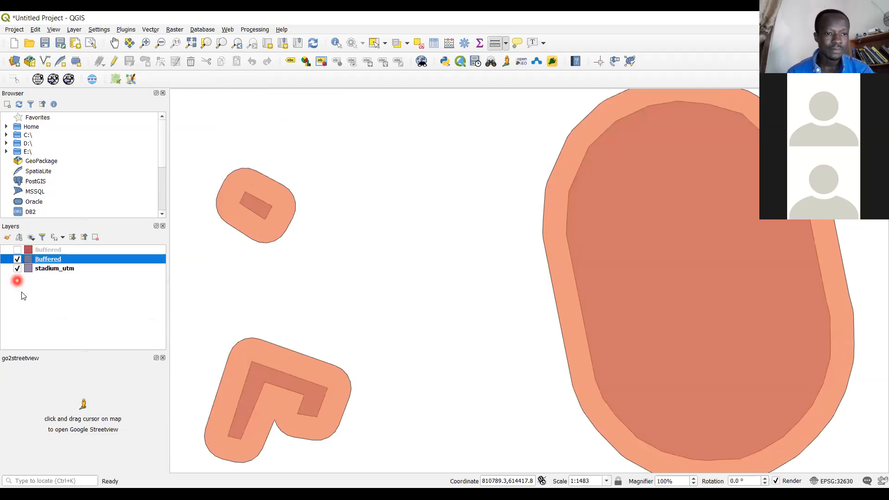
click(17, 260)
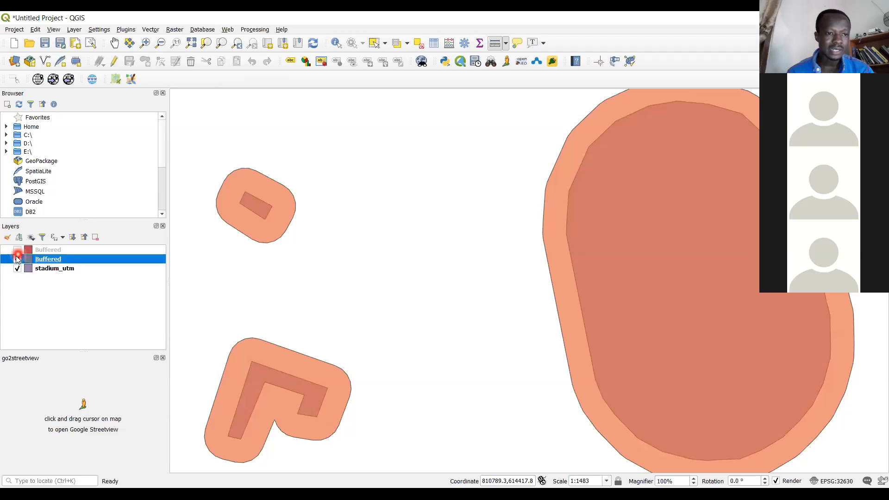
click(17, 260)
click(18, 251)
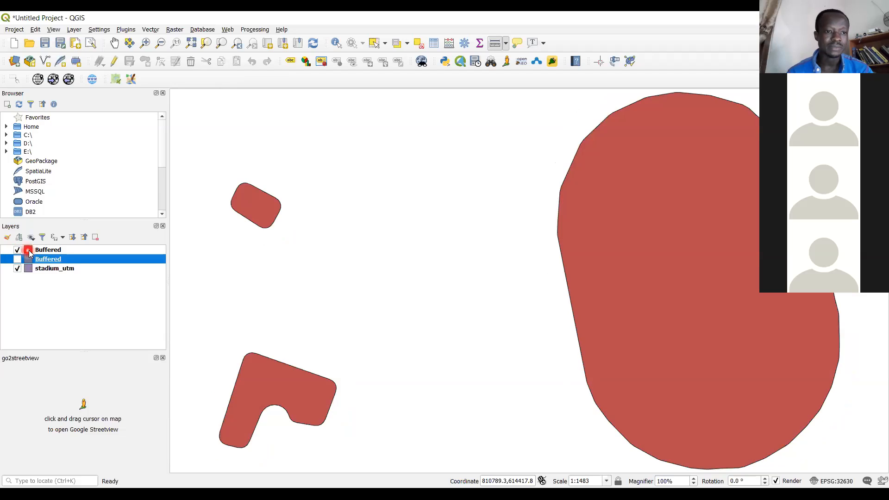
Set the red -10-meter Buffered layer's symbol opacity to 80 % and apply the symbology
right_click(31, 250)
click(99, 429)
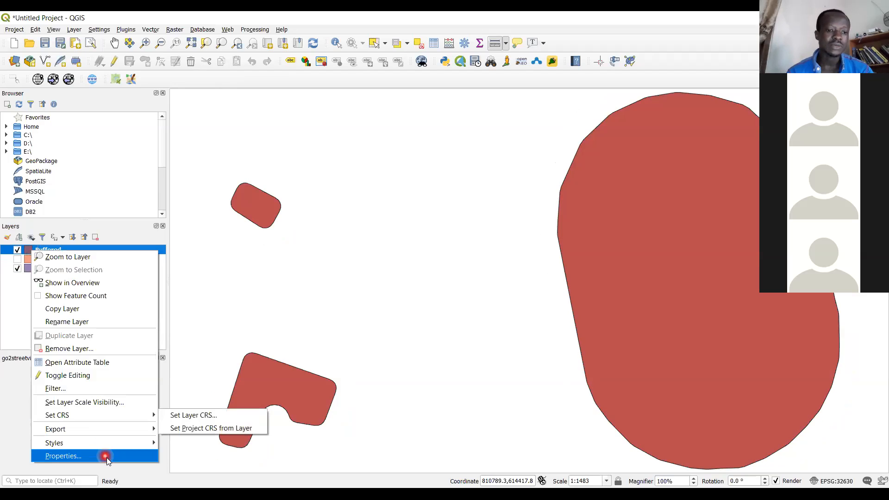
click(107, 458)
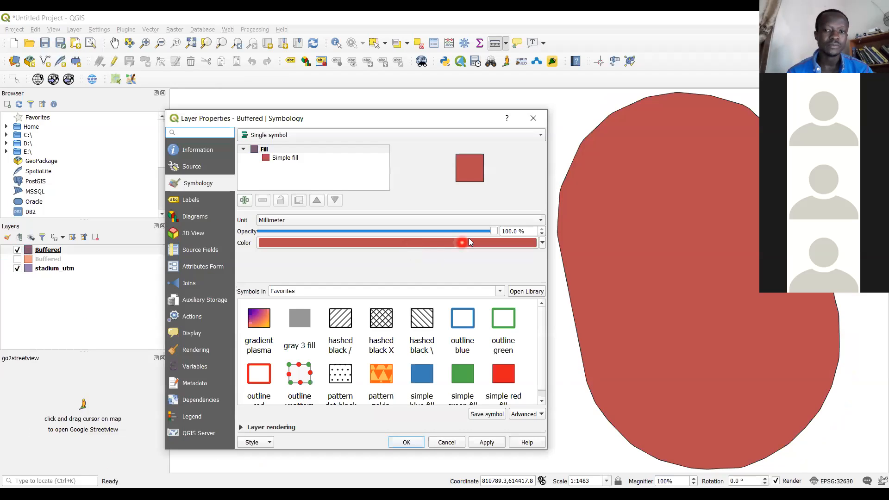
click(458, 231)
click(457, 231)
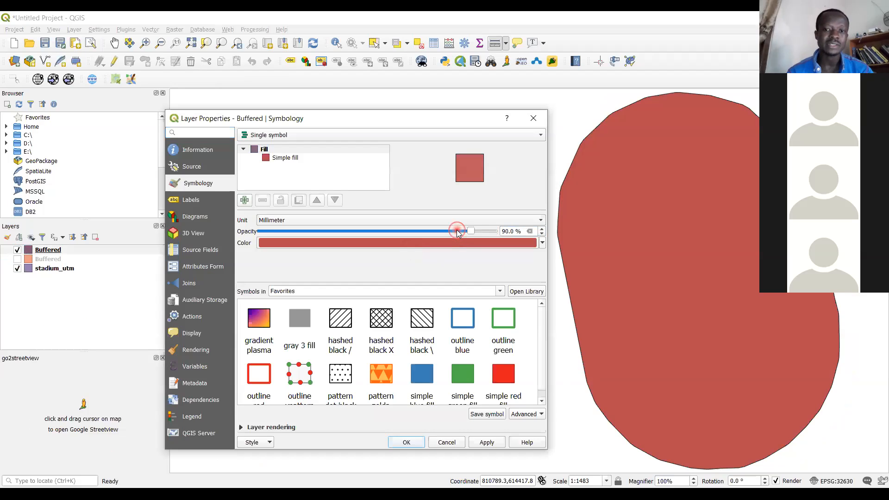
click(451, 231)
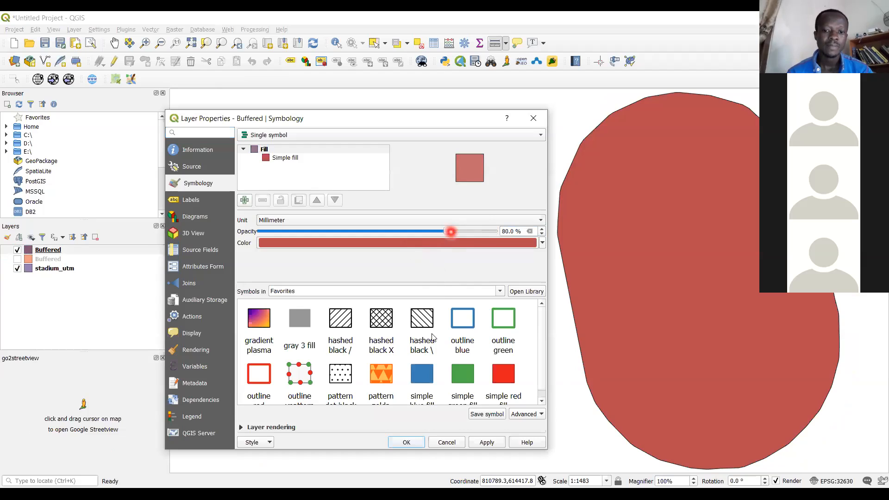
click(407, 442)
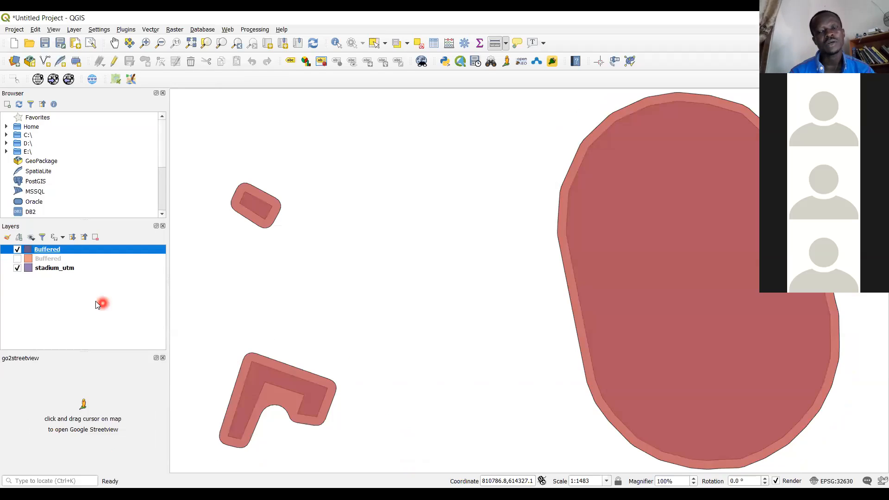
Move the stadium_utm layer to the top of the layer order, above both Buffered layers
drag(37, 273, 33, 250)
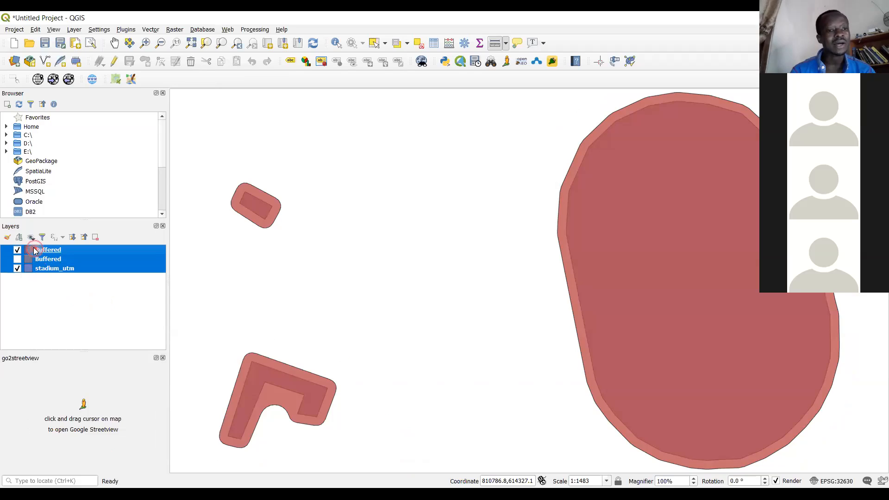
click(52, 293)
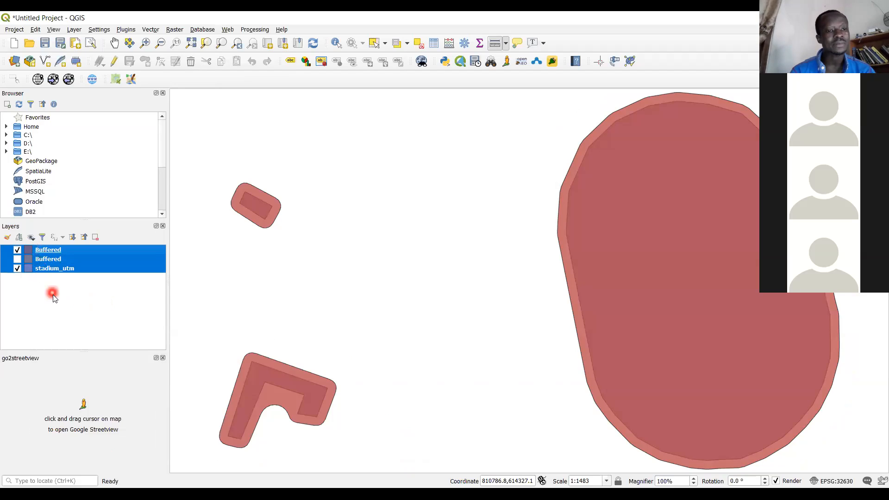
drag(53, 271, 46, 251)
click(49, 262)
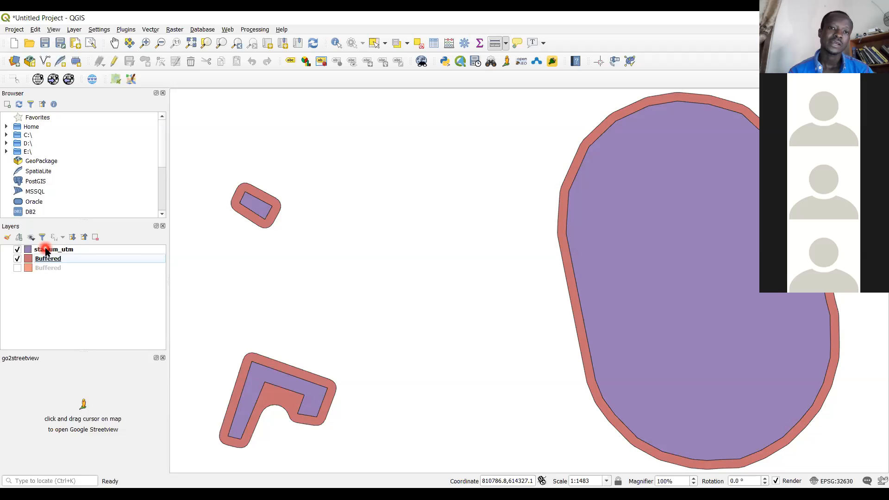
Run the Buffer geoprocessing tool on stadium_utm with a distance of -10 meters, output to a temporary layer
click(158, 29)
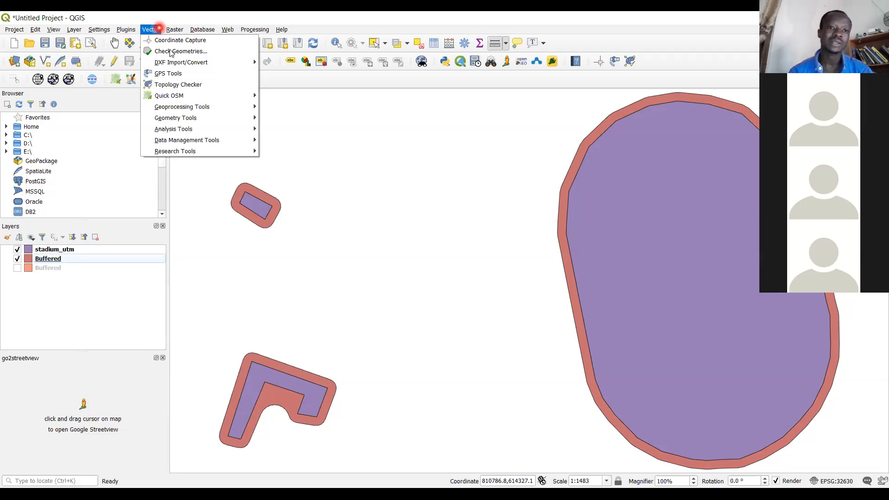
mouse_move(221, 107)
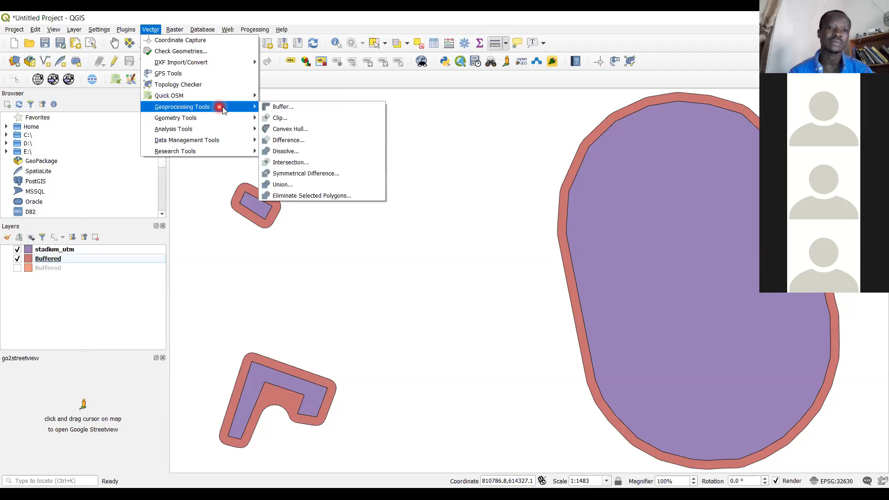
click(276, 108)
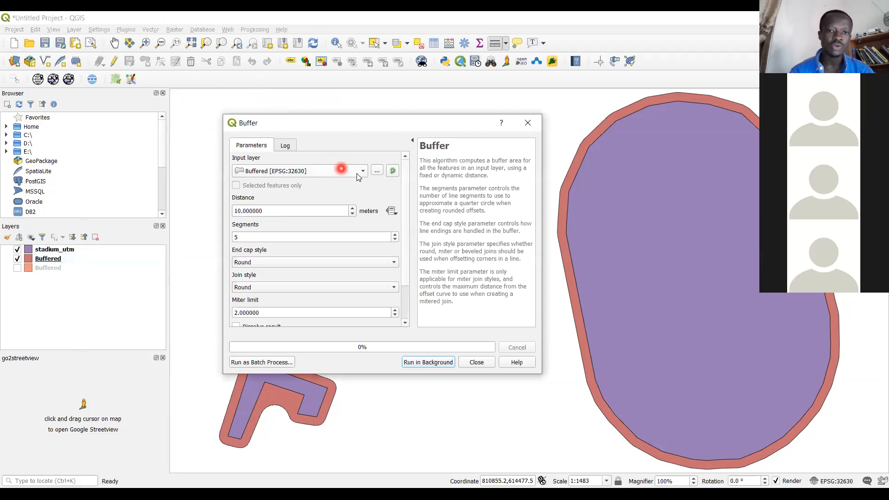
click(357, 174)
click(339, 192)
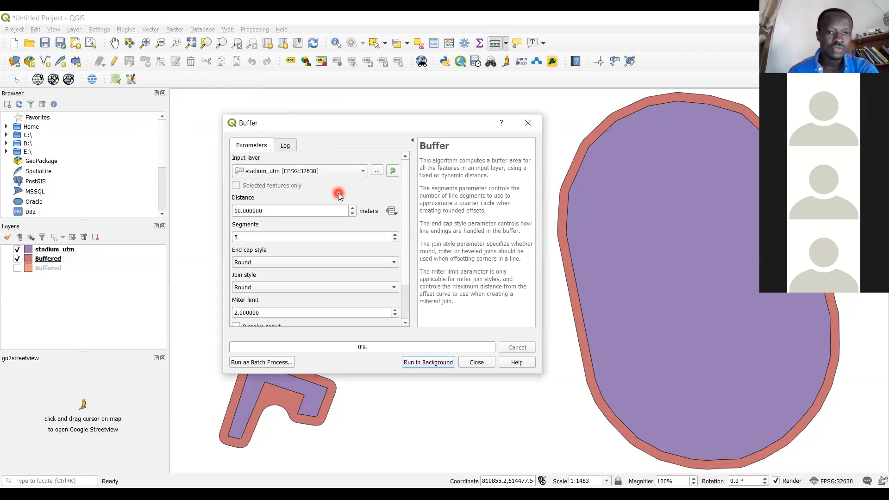
click(235, 213)
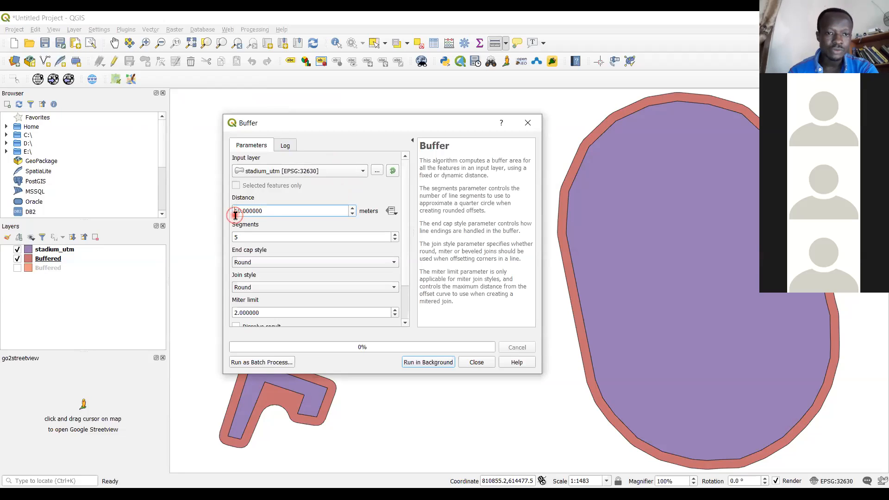
text(-)
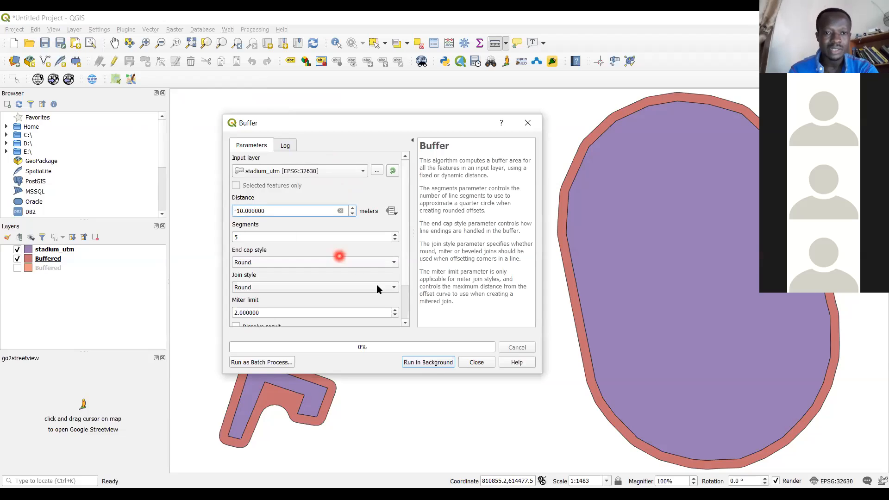
click(446, 366)
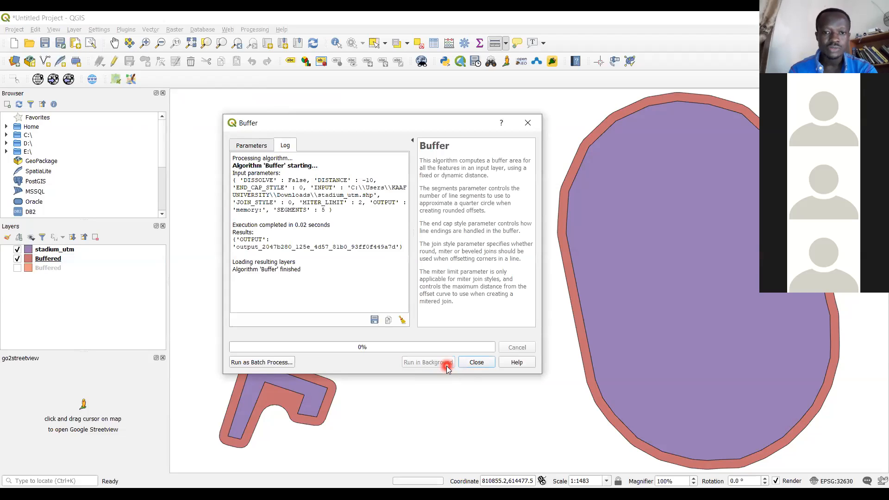
click(474, 368)
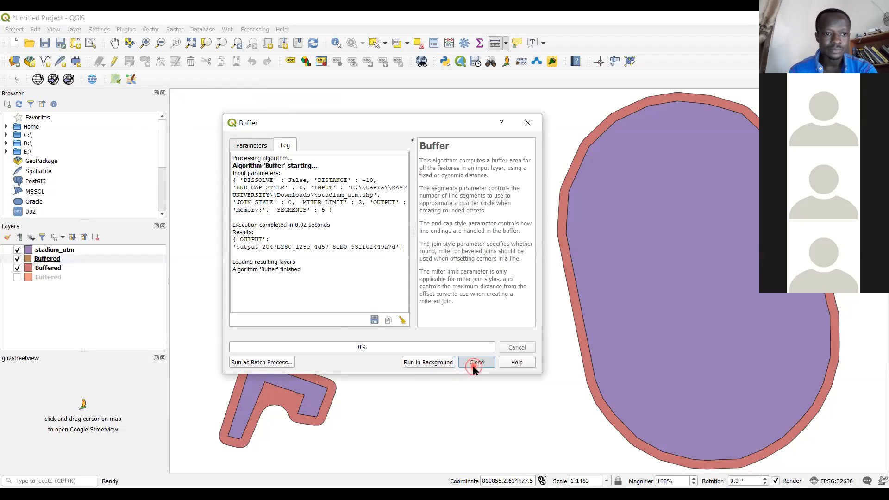
Move the new orange -10-meter Buffered layer above stadium_utm in the layer order
click(42, 261)
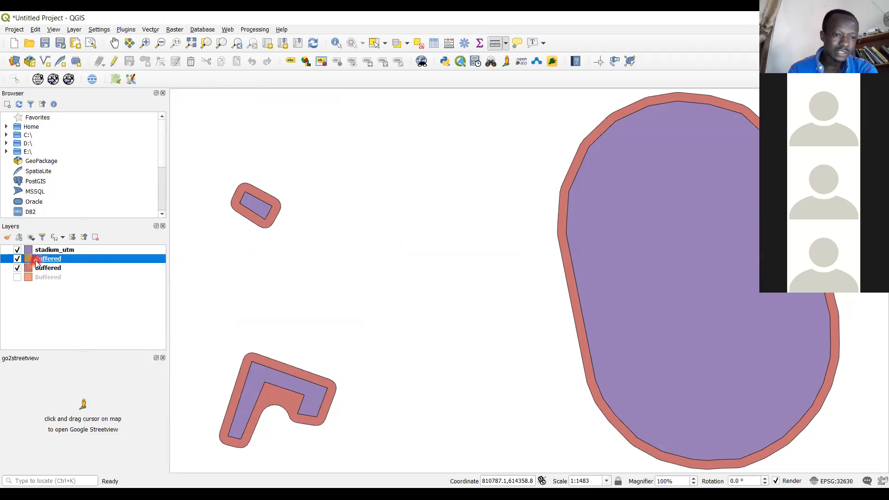
drag(32, 253, 36, 250)
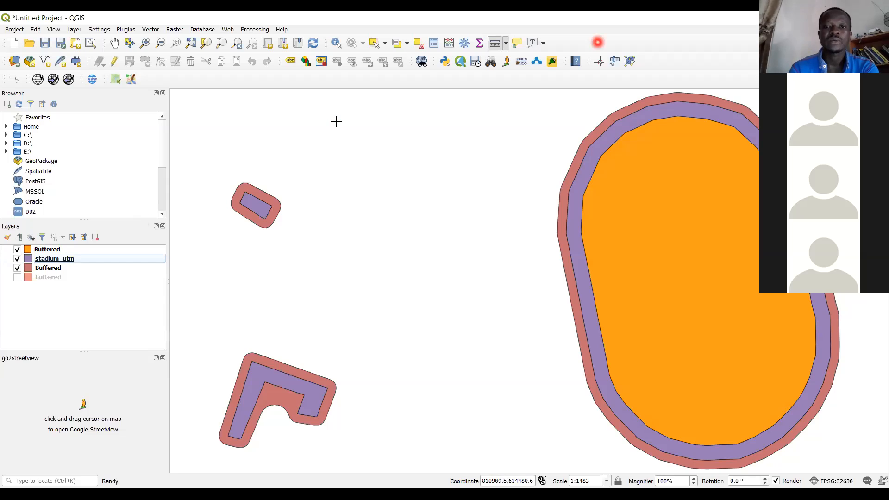
click(172, 31)
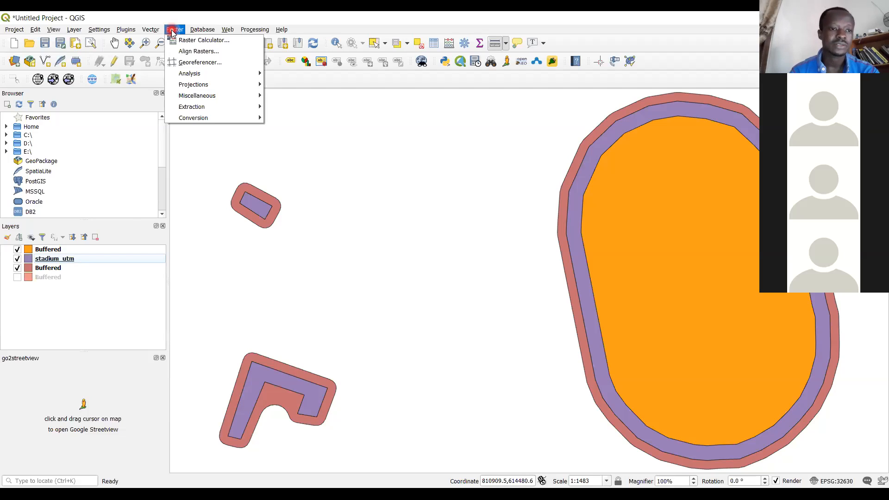
right_click(57, 254)
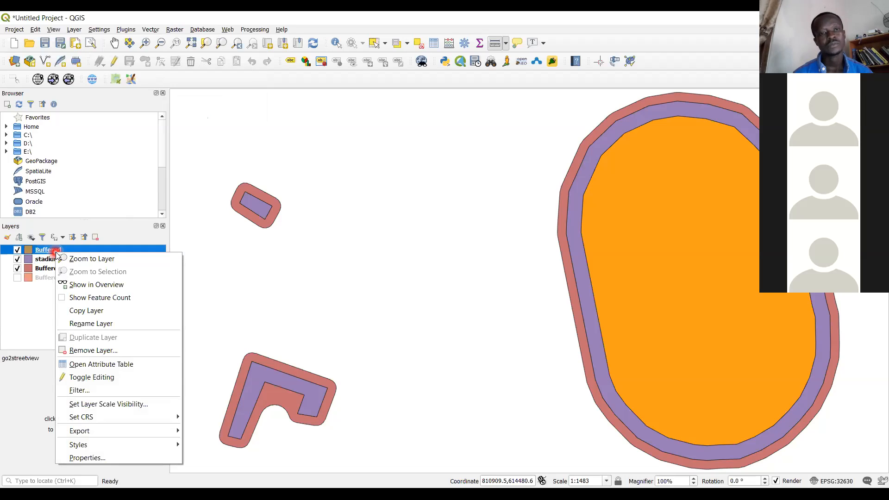
click(359, 20)
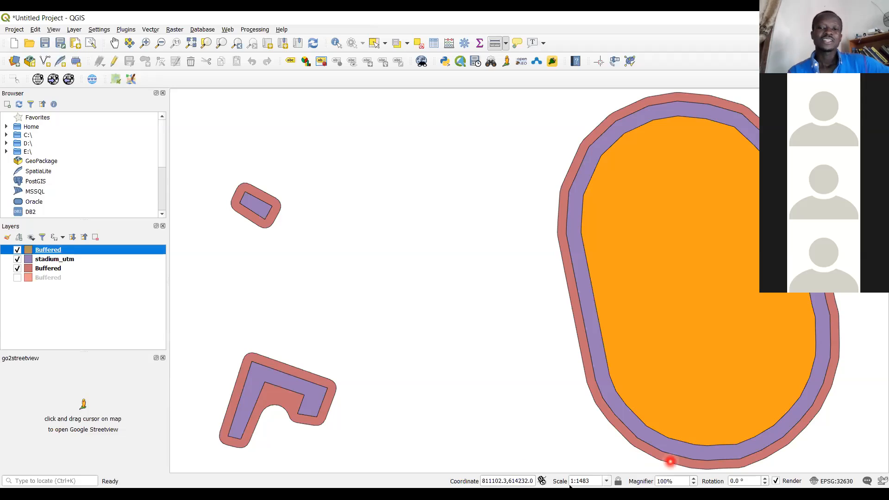
Hide the orange inner Buffered layer and the red Buffered layer, leaving only stadium_utm displayed
click(17, 249)
click(18, 268)
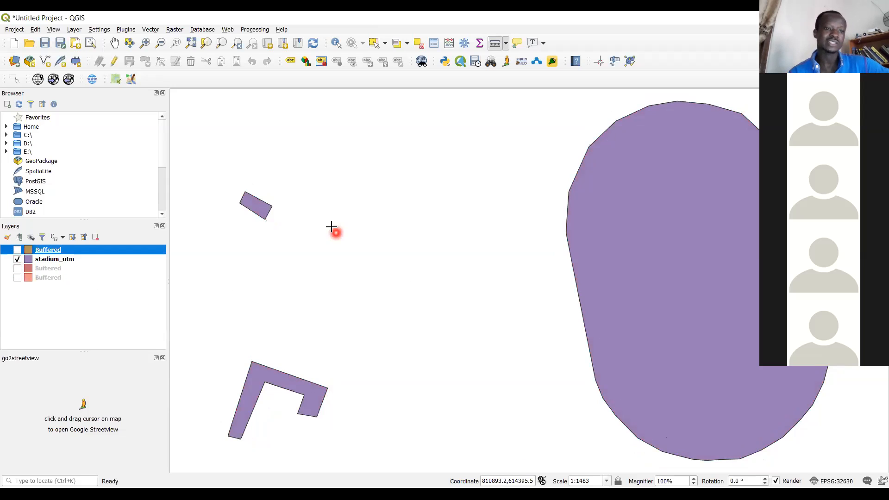
click(150, 30)
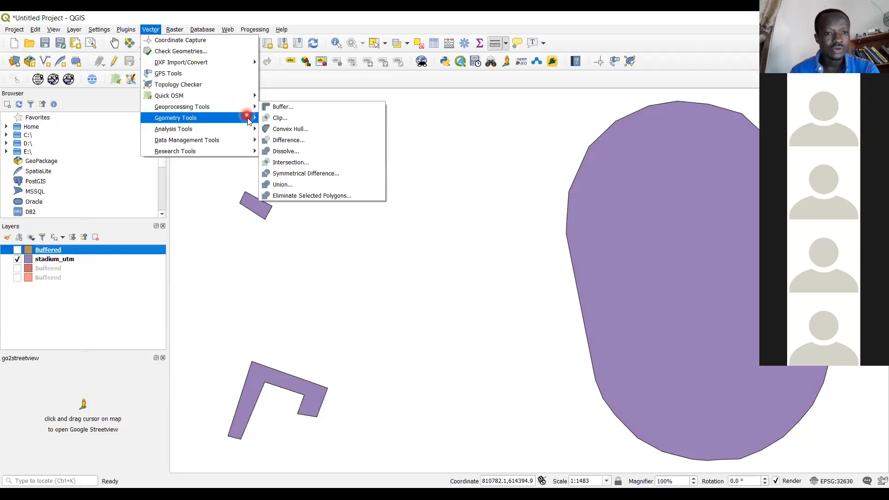
mouse_move(250, 108)
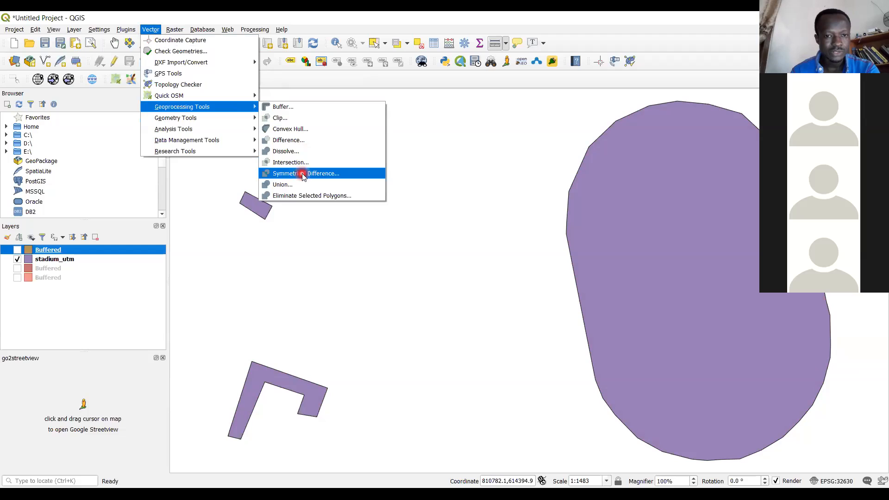
click(302, 175)
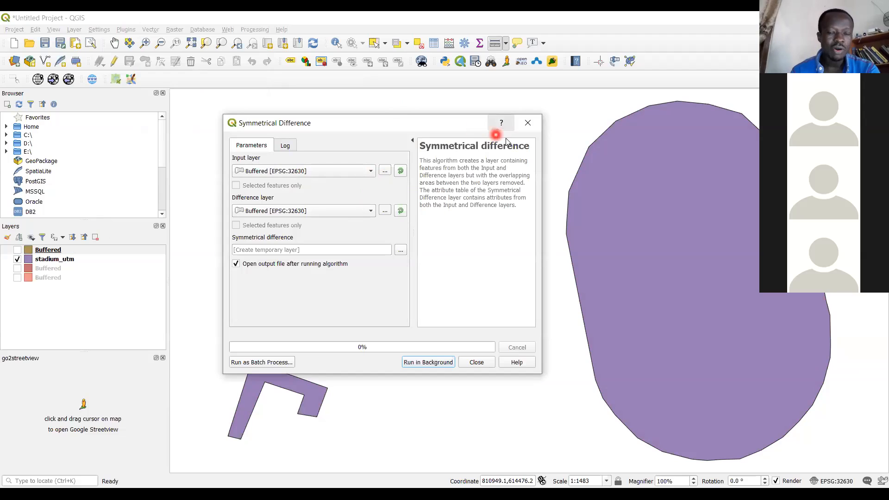
click(530, 123)
right_click(50, 253)
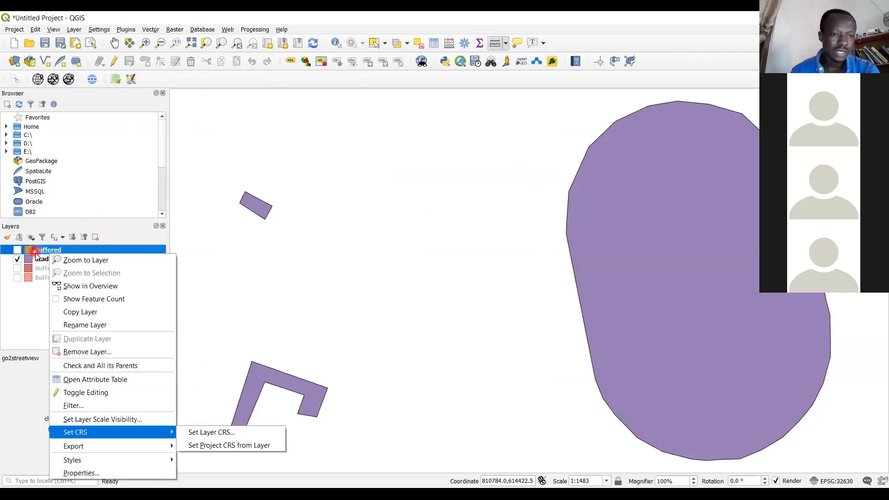
click(36, 255)
click(55, 259)
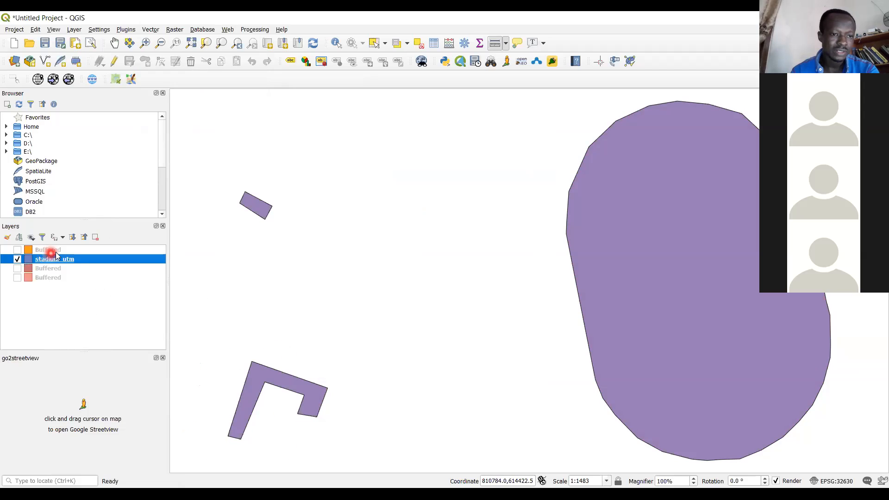
click(55, 253)
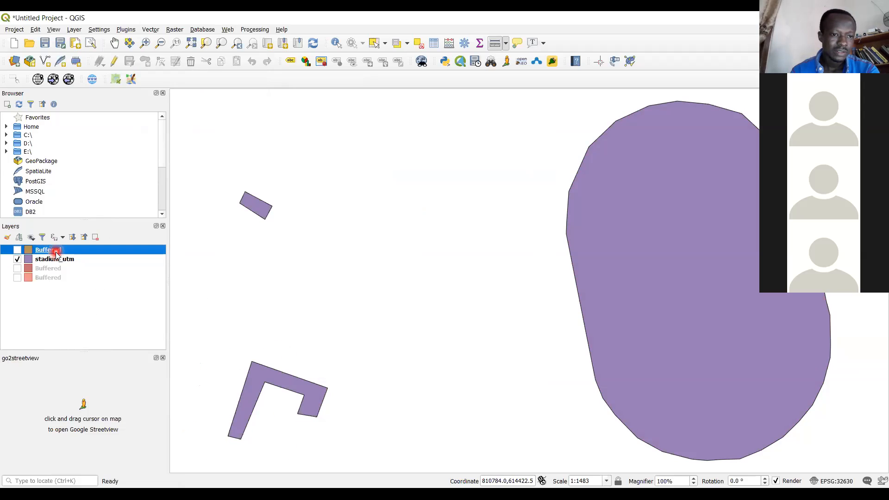
View the Information page in the orange Buffered layer's properties and close the dialog
right_click(56, 253)
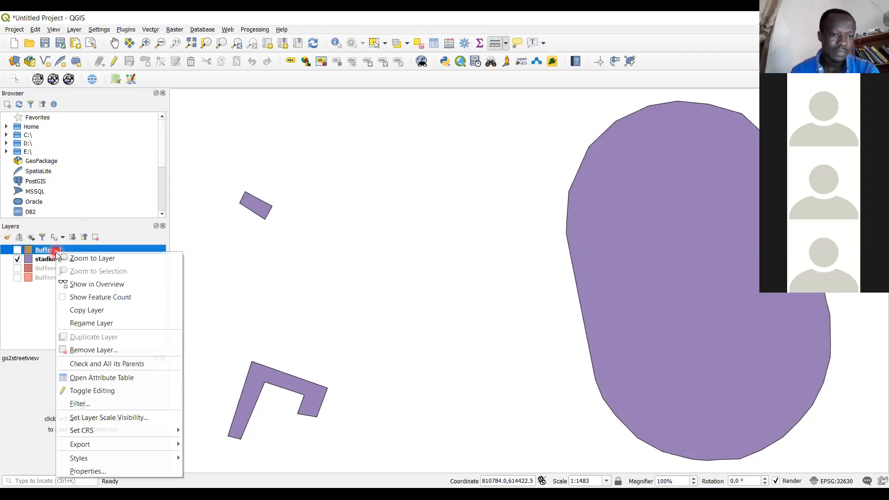
click(90, 471)
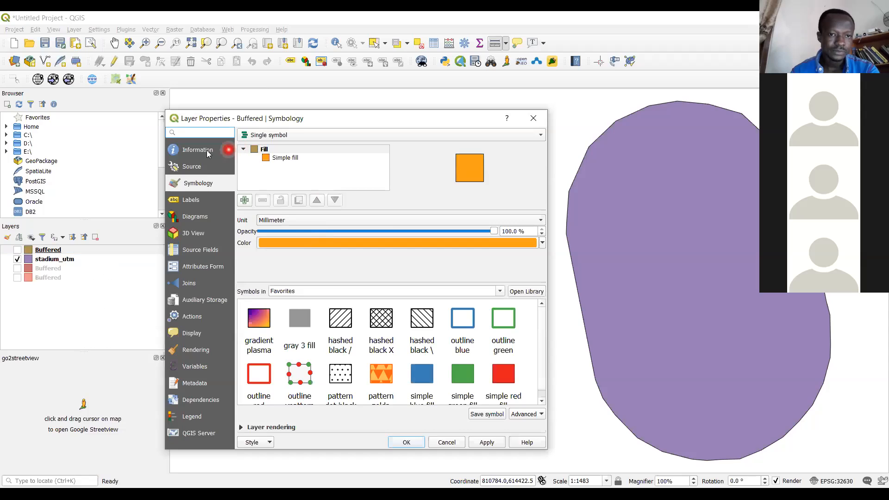
click(207, 150)
click(487, 440)
click(448, 442)
Start exporting the features of the orange inner Buffered layer to a new vector file
click(49, 251)
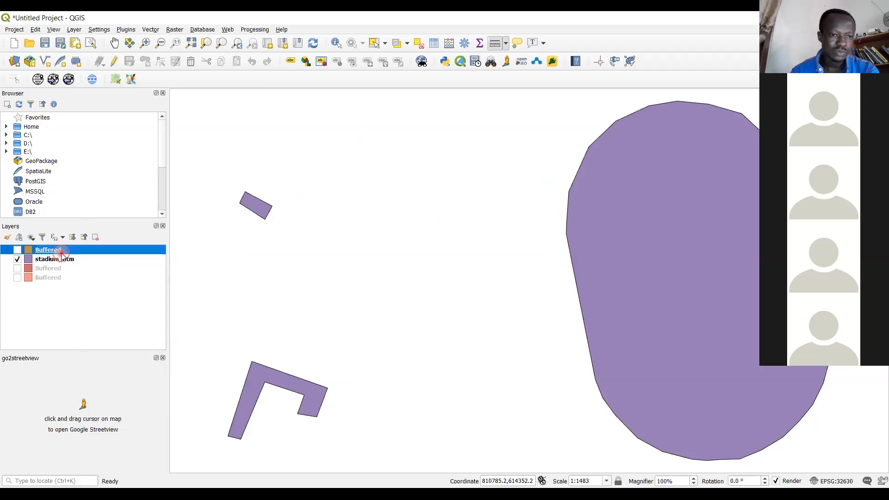
right_click(62, 254)
click(103, 446)
click(102, 471)
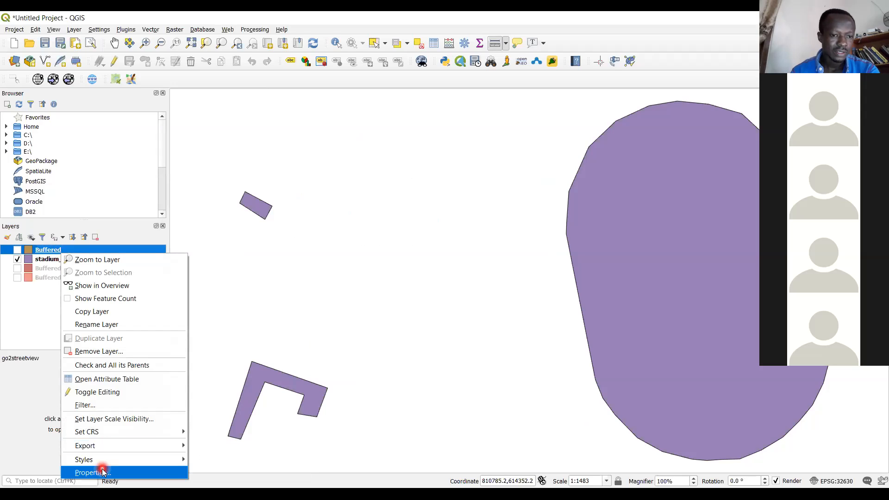
mouse_move(154, 448)
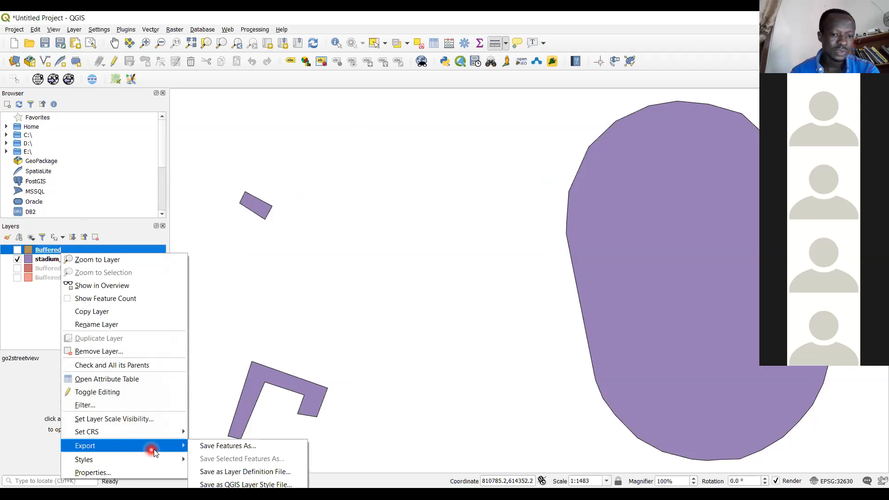
click(251, 447)
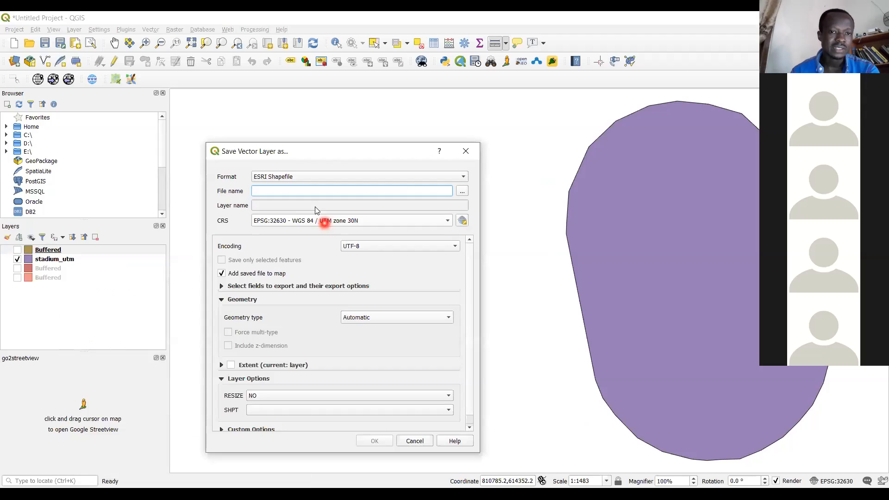
Export the inner buffer as the ESRI shapefile stadium_innerbuffer in the Downloads folder, adding it to the map
click(463, 191)
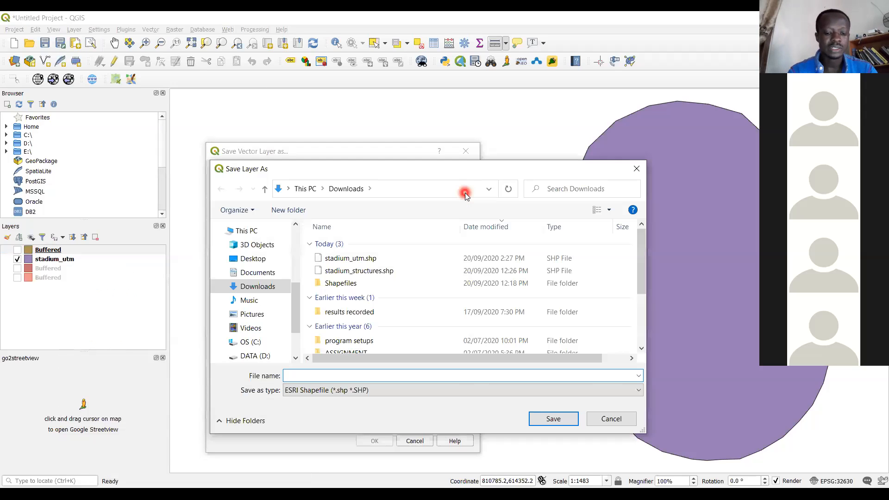
text(inner)
key(Home)
text(sta)
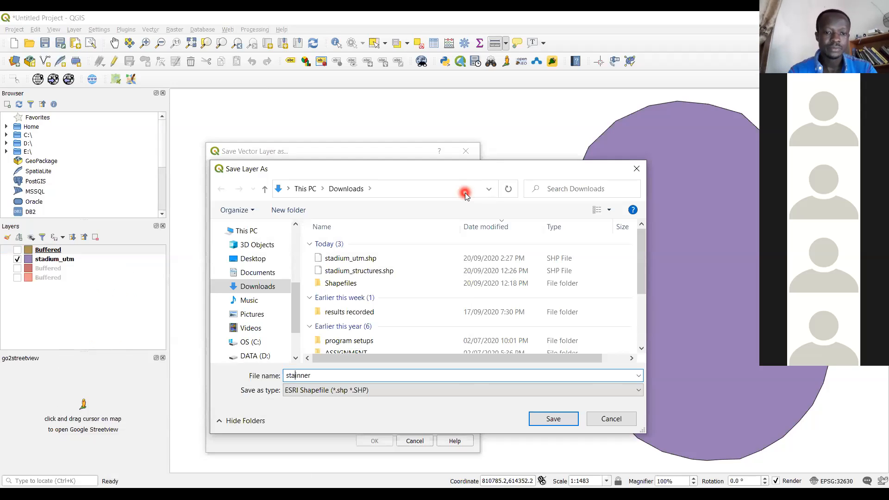
text(d)
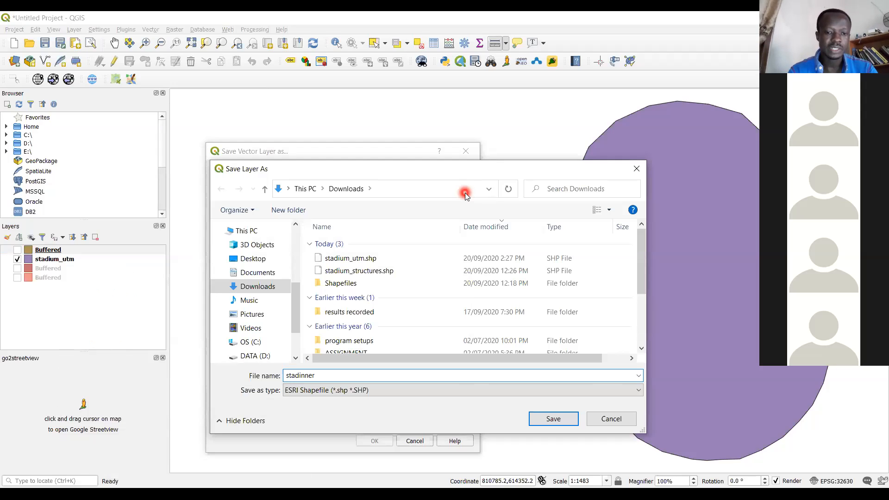
text(ium_inner)
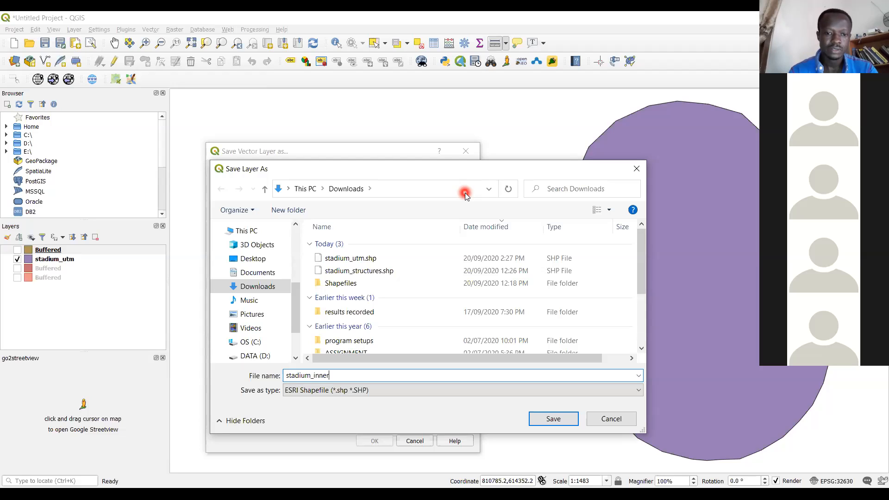
text(b)
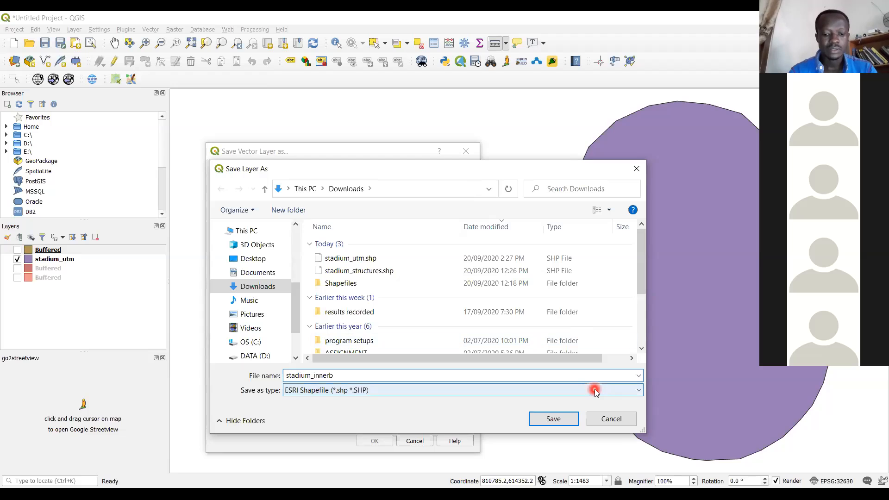
text(uffer)
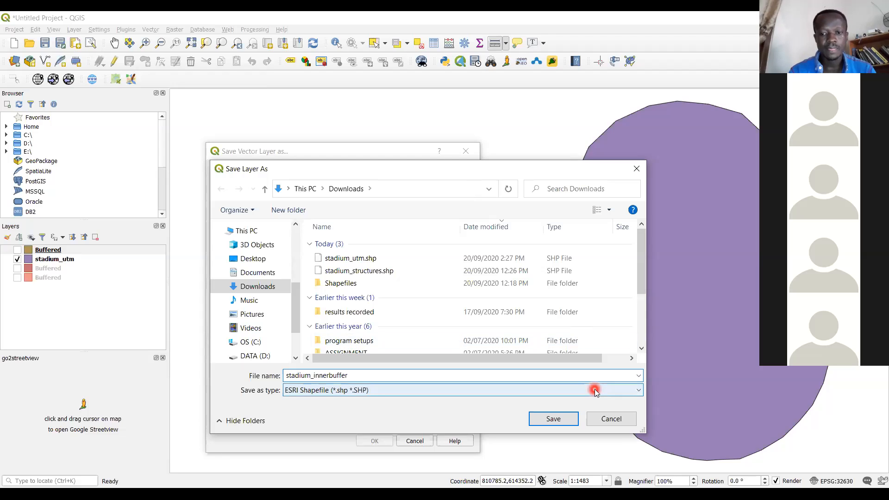
click(561, 419)
click(375, 441)
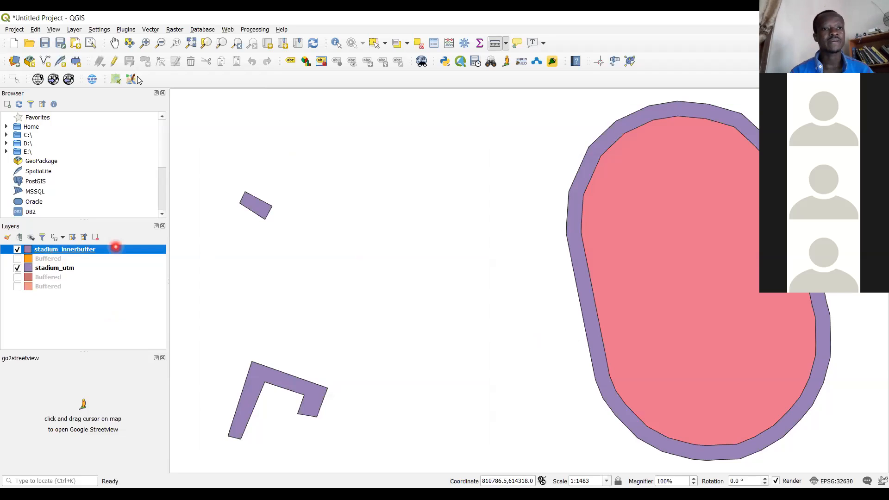
Run Symmetrical Difference with stadium_utm as input and stadium_innerbuffer as difference layer to a temporary layer, and display only the result
click(151, 29)
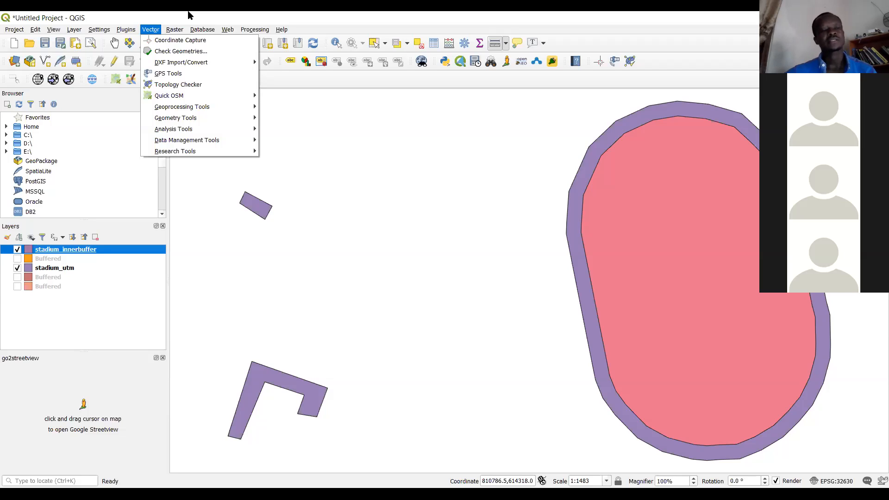
click(221, 95)
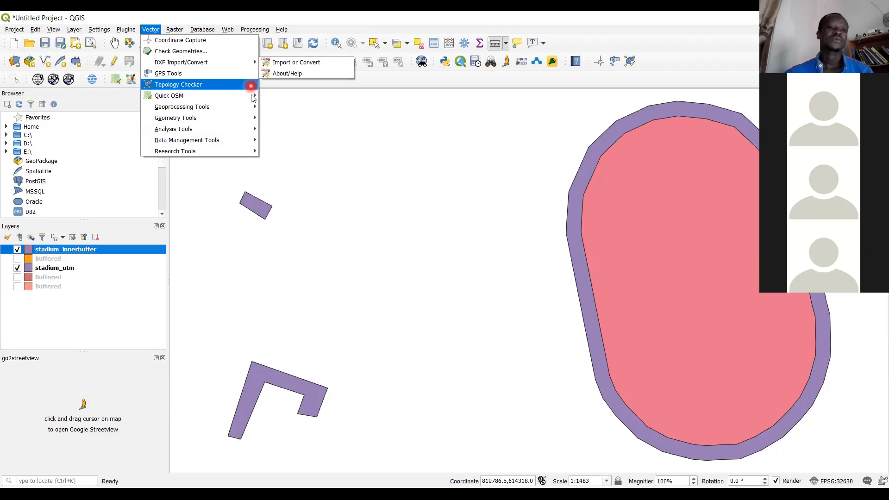
mouse_move(252, 107)
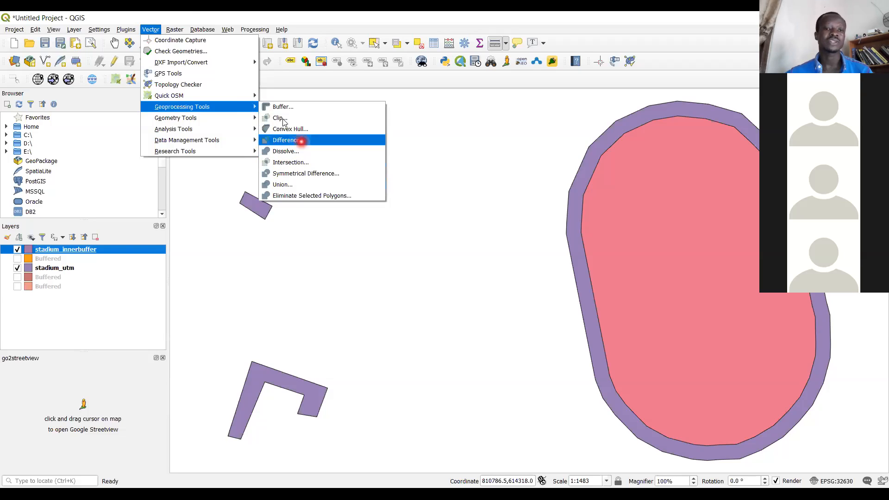
click(293, 178)
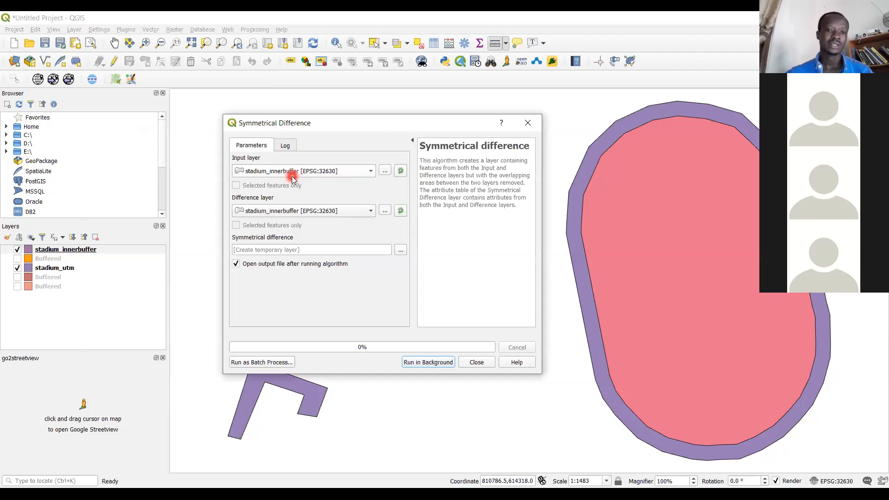
click(365, 174)
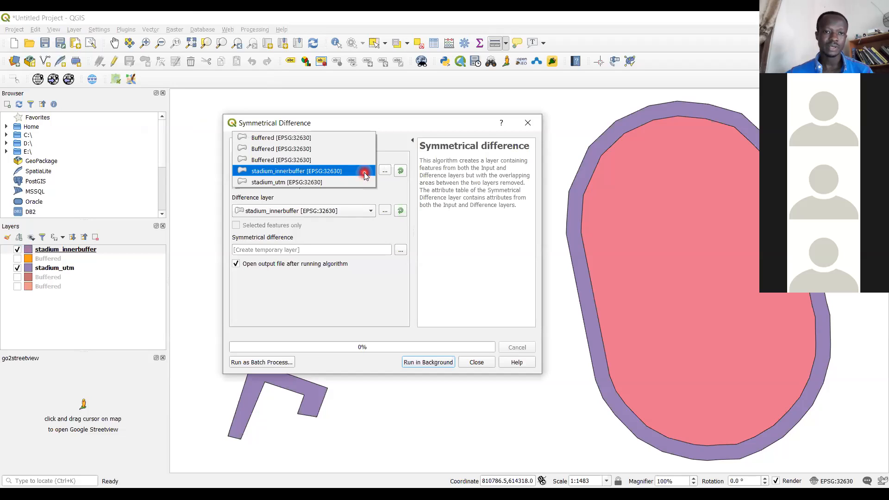
click(350, 185)
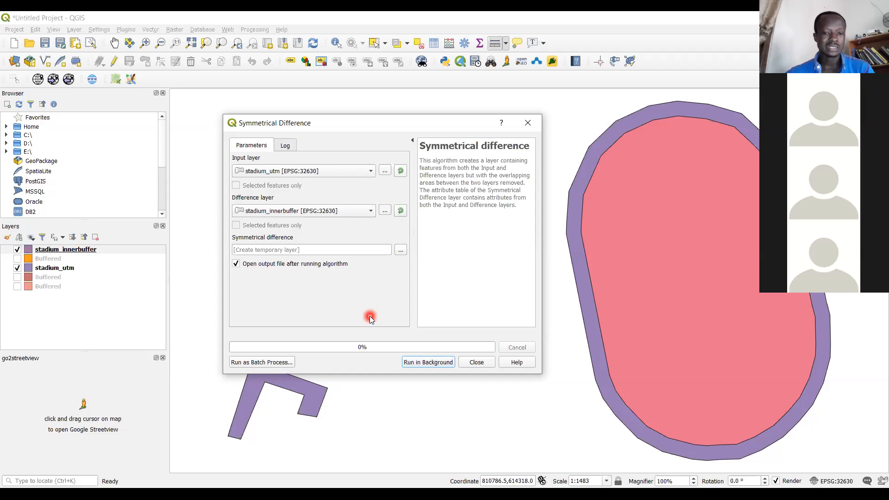
click(425, 363)
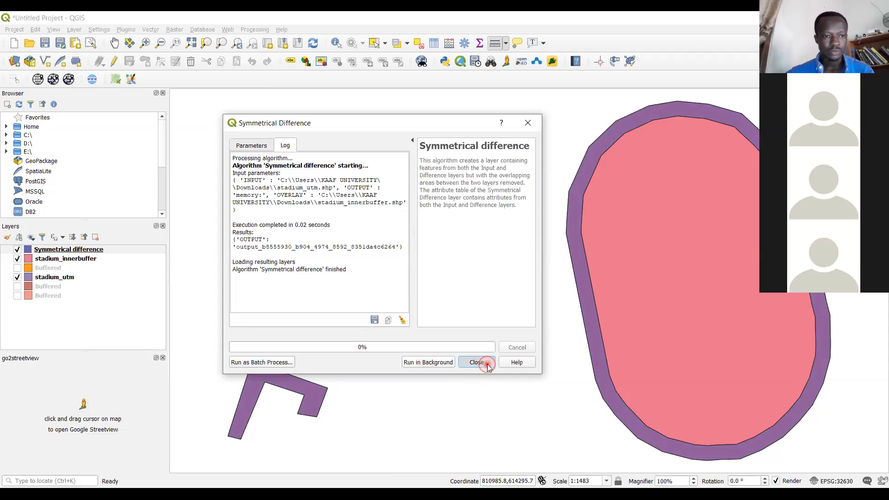
click(17, 260)
click(18, 278)
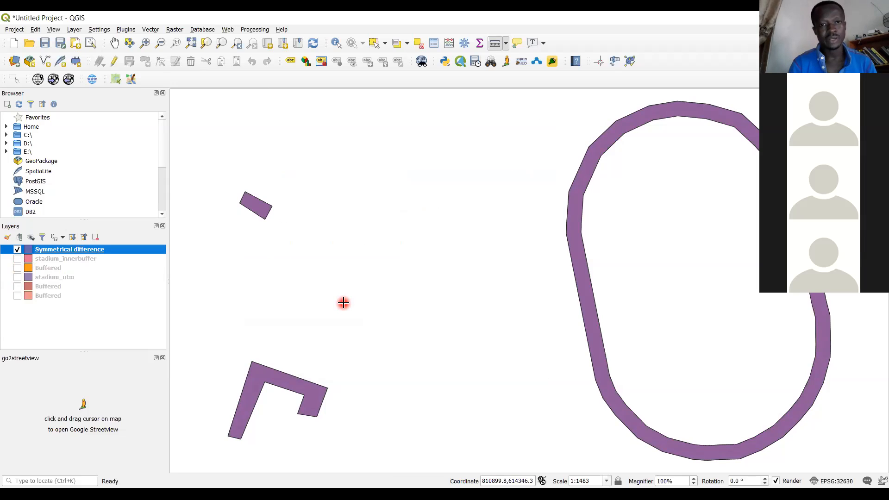
Annotate the empty map area beside the stadium ring with the text (AnB)'
click(459, 121)
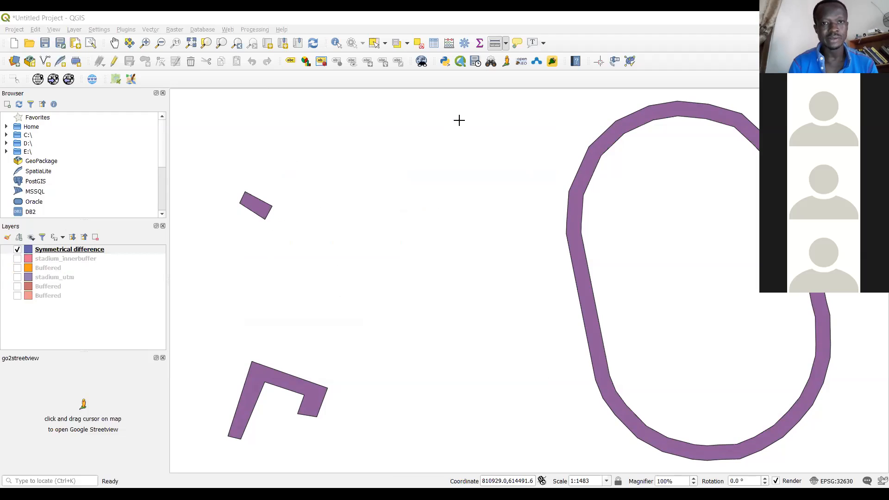
click(328, 153)
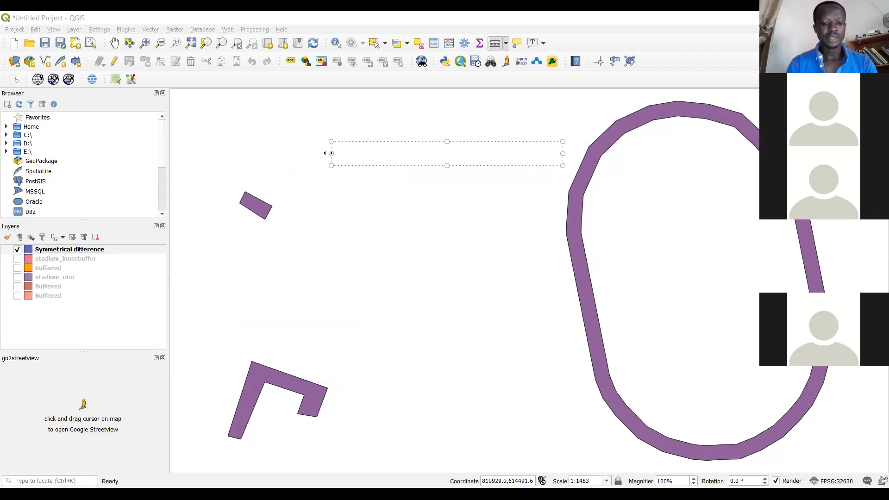
text(AN)
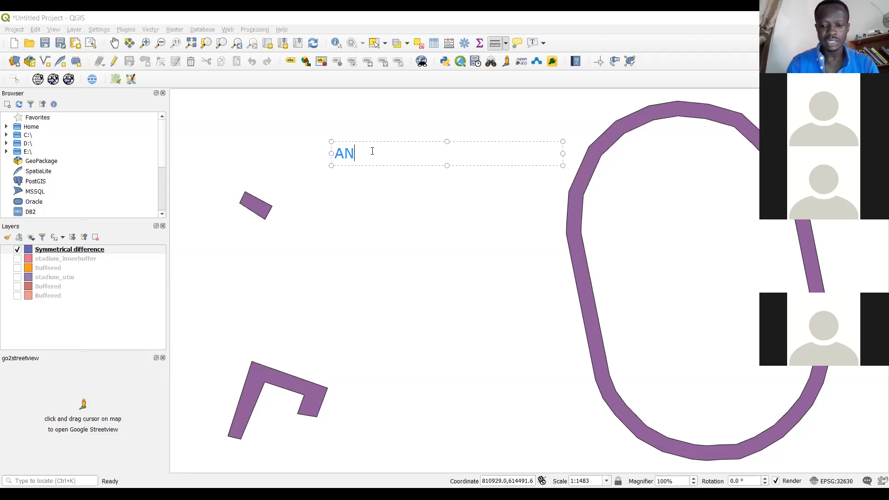
key(BackSpace)
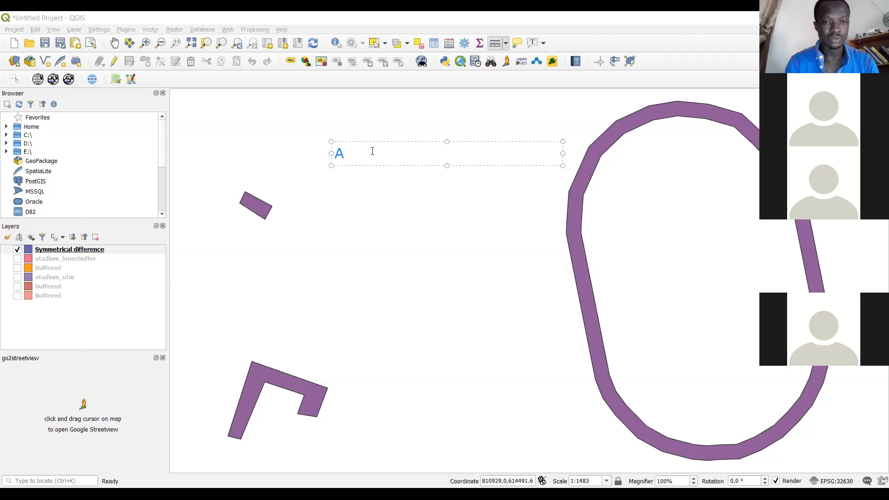
text(n)
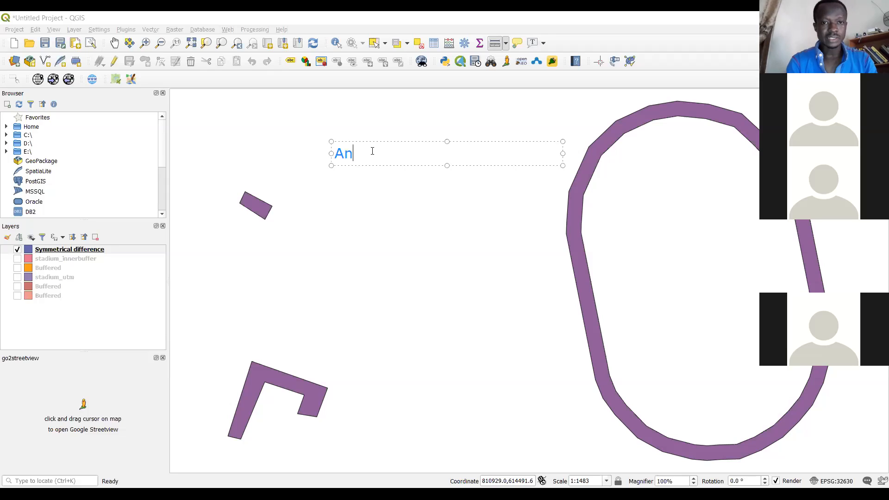
text(B')
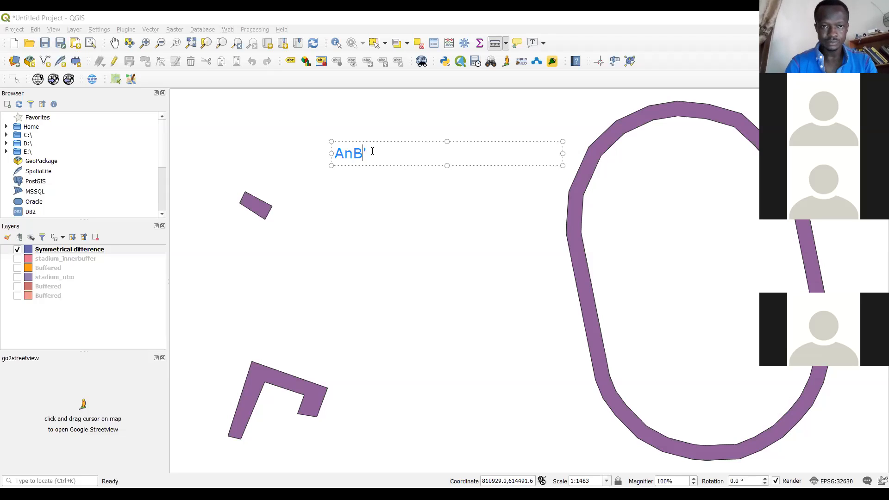
key(BackSpace)
text())
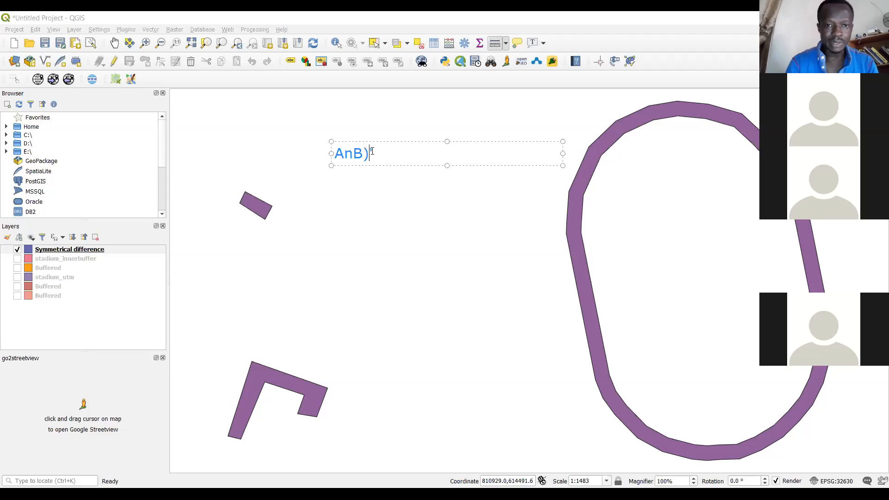
key(Left)
key(Left)
key(Left)
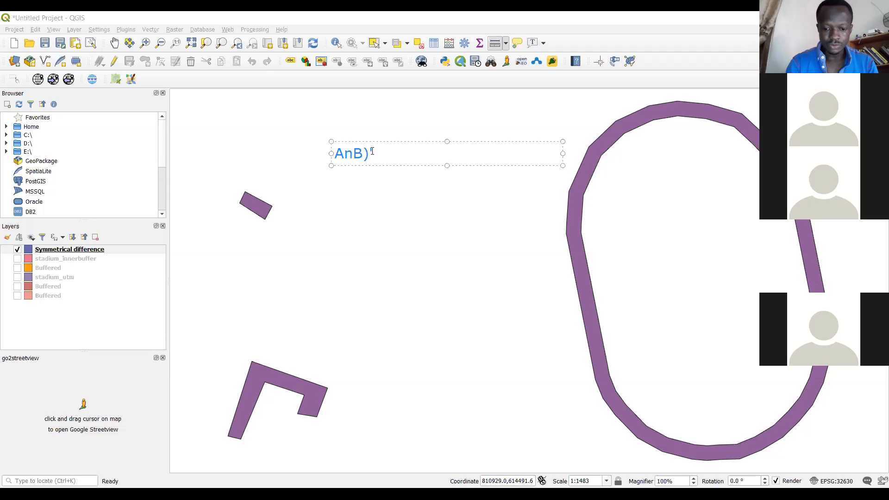
text(()
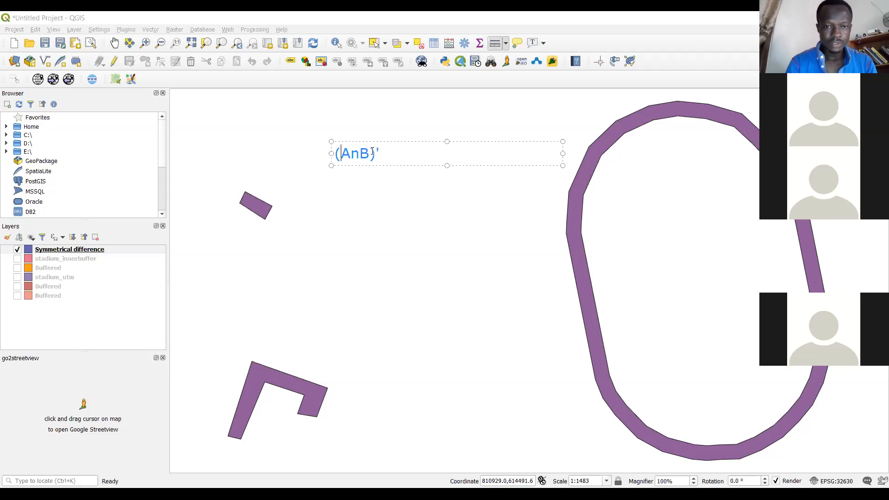
click(384, 155)
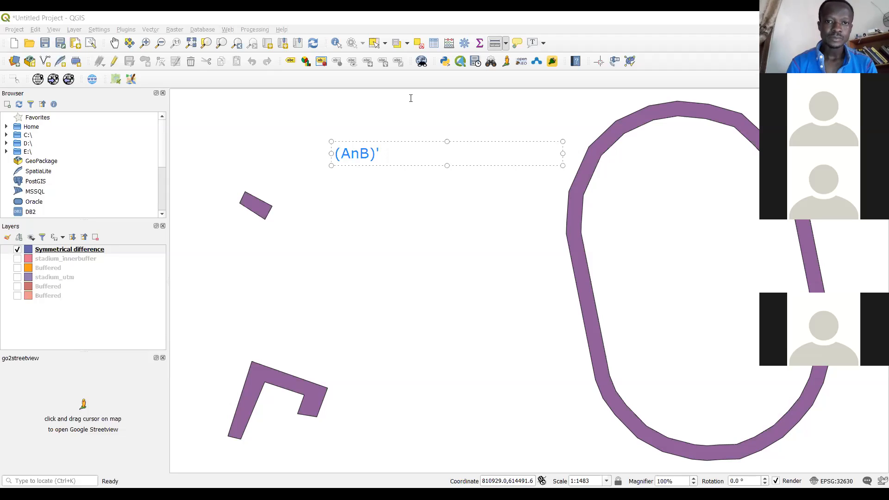
key(Escape)
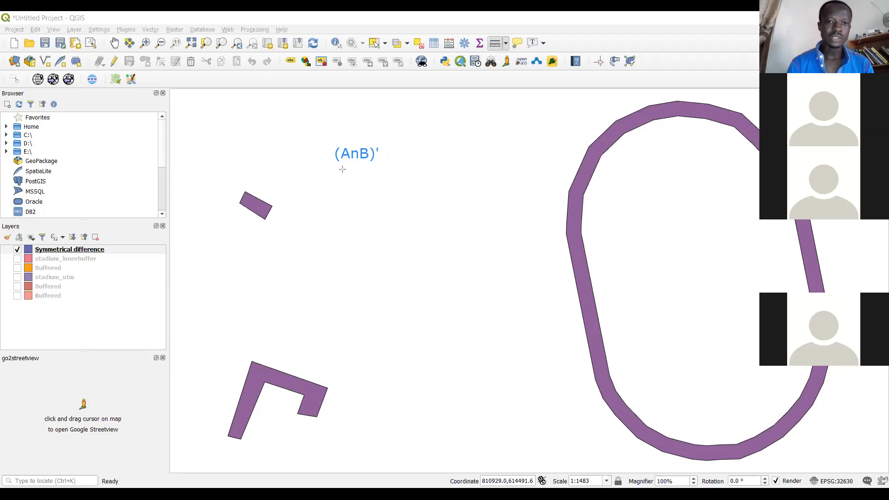
Draw two annotation arrows from the (AnB)' text, one to the stadium ring and one to its empty interior
drag(328, 156, 400, 252)
drag(526, 280, 588, 295)
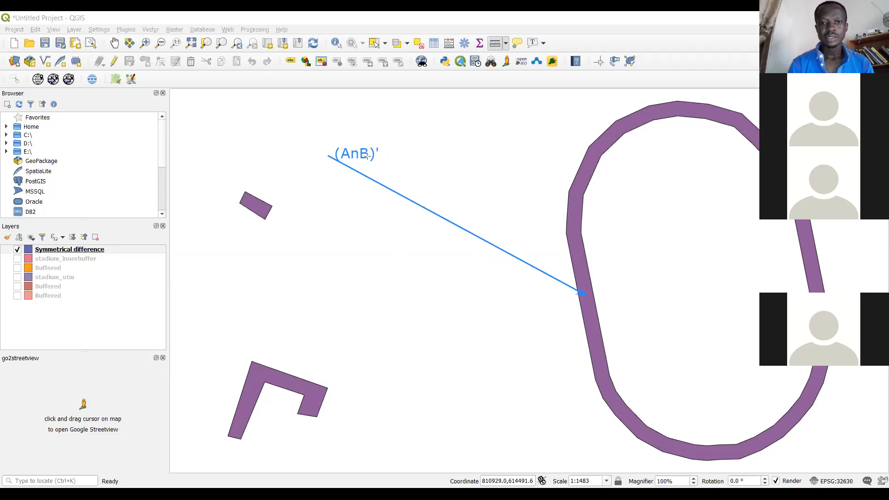
mouse_move(354, 155)
mouse_down()
mouse_move(603, 232)
mouse_move(667, 264)
mouse_up()
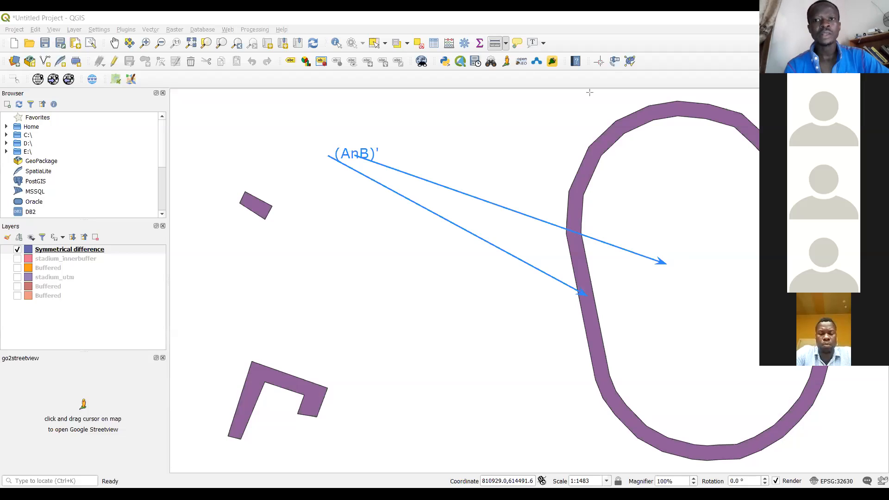
Undo the annotation text and both arrows over the map
key(ctrl+z)
key(ctrl+z)
key(ctrl+z)
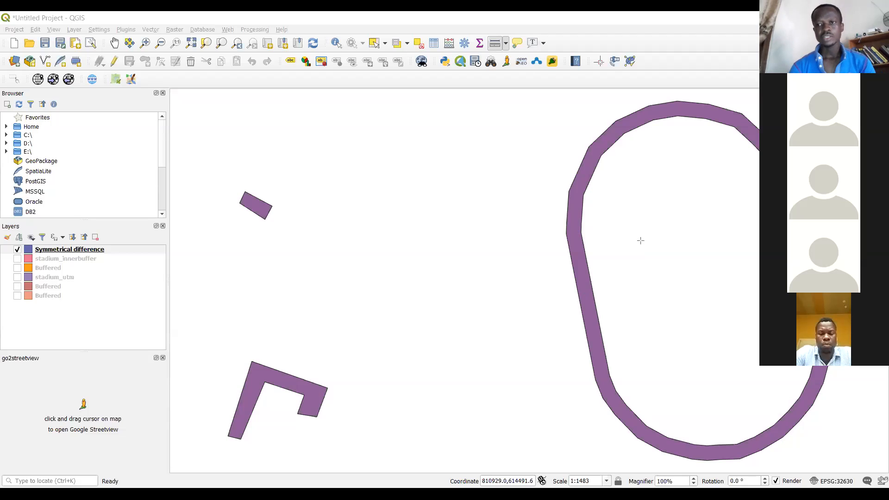
click(674, 153)
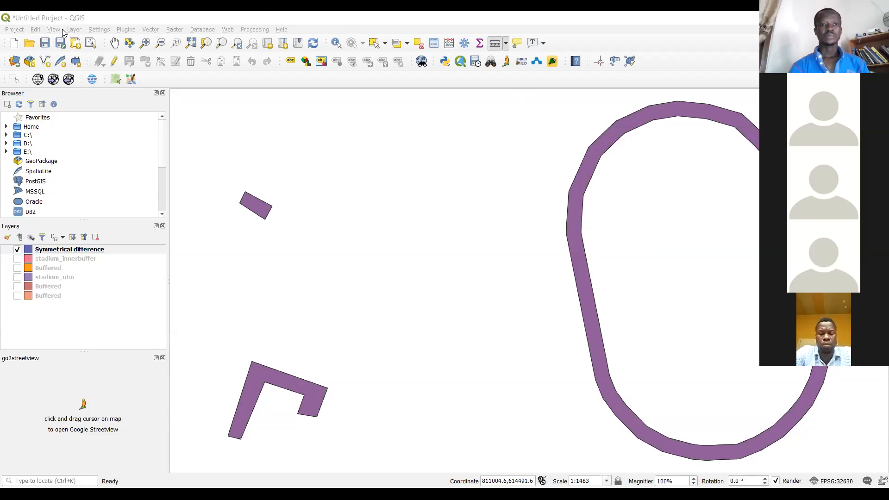
Switch to an empty QGIS project, look at the dem archive in File Explorer's Downloads folder, and return to QGIS
click(14, 29)
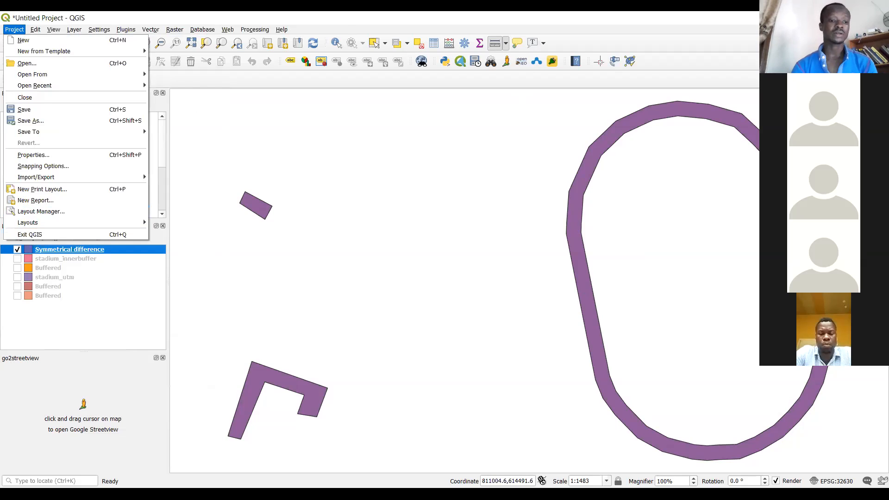
key(alt+Tab)
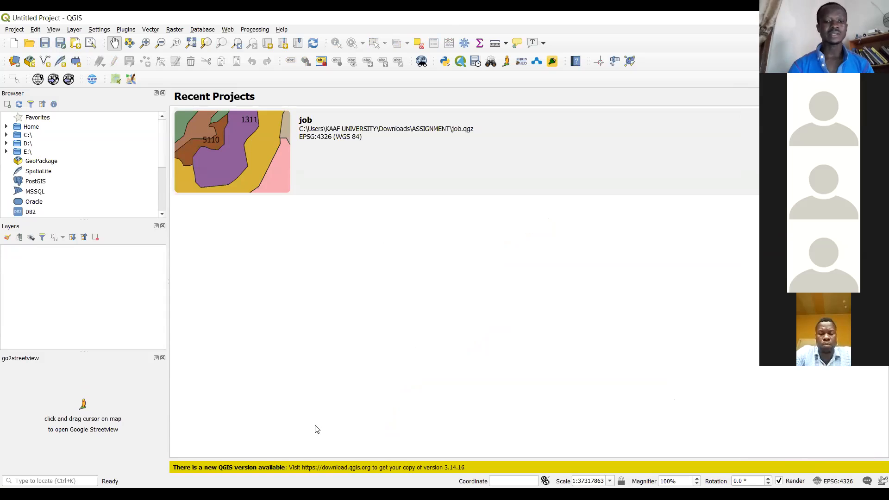
key(alt+Tab)
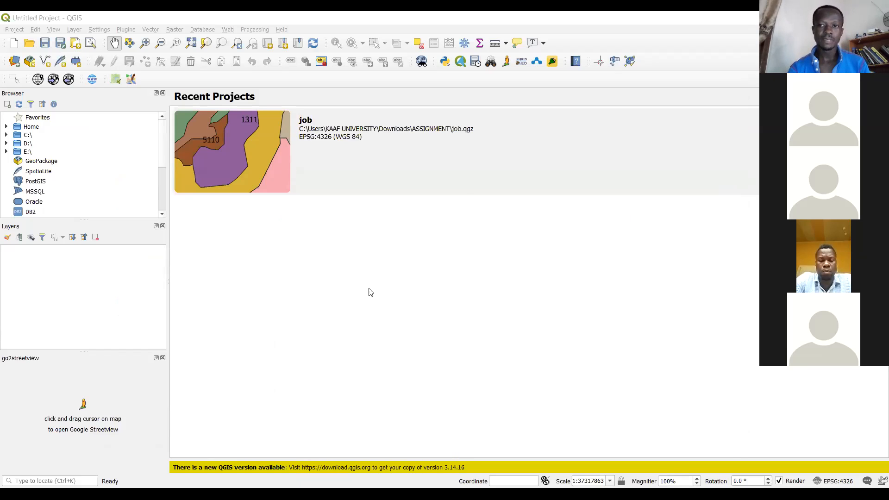
key(alt+Tab)
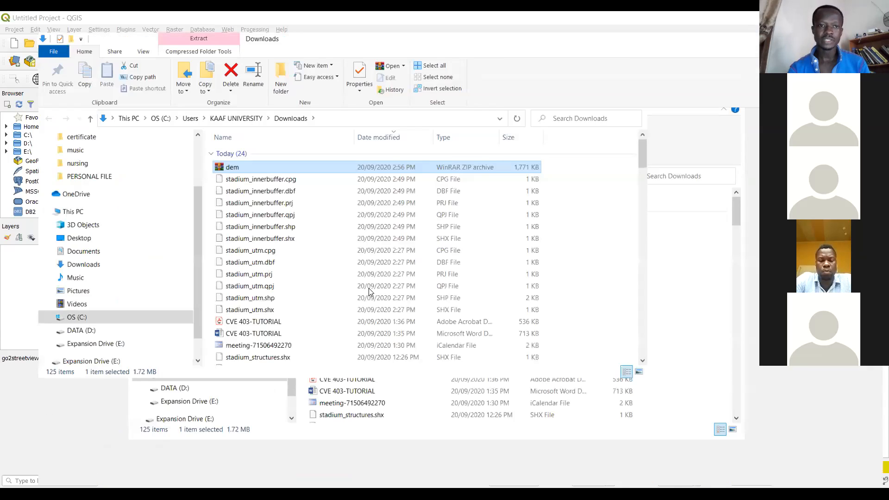
key(alt+Tab)
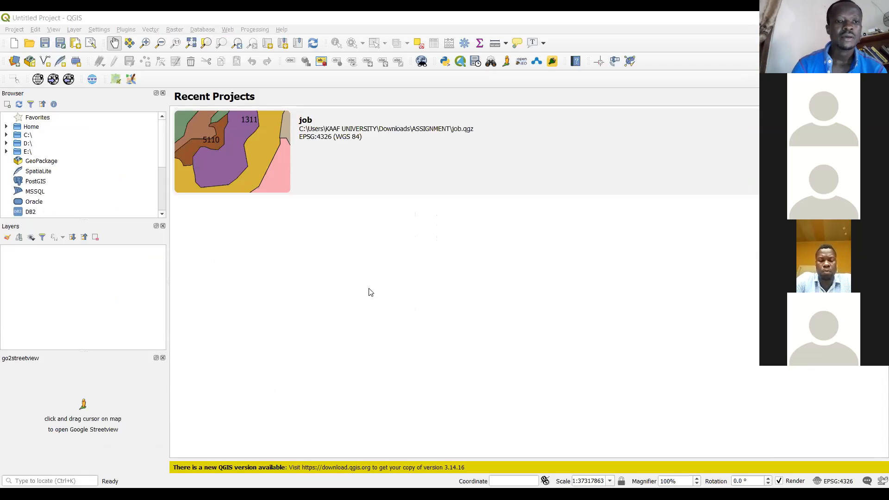
Check the properties of the dem file in File Explorer and close them
right_click(203, 167)
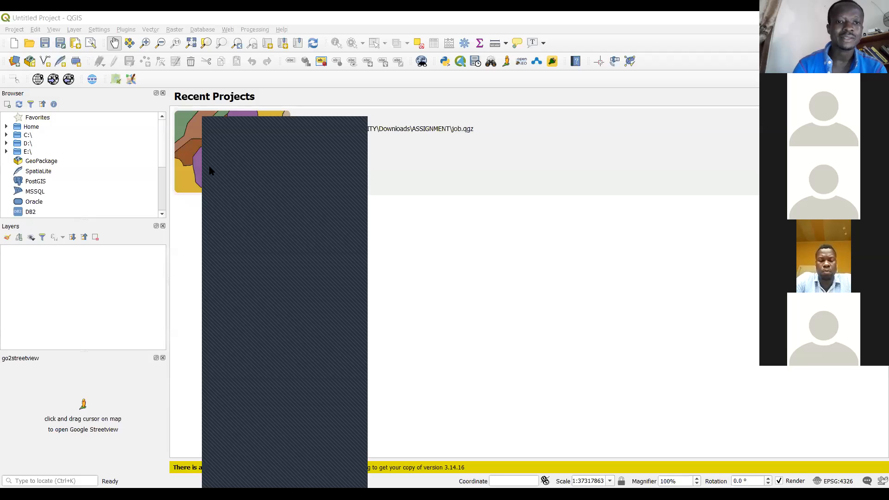
click(261, 480)
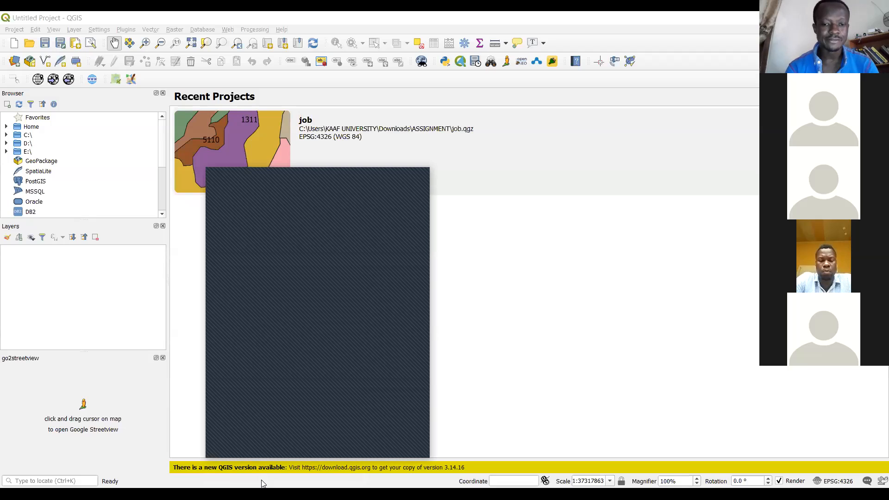
click(418, 178)
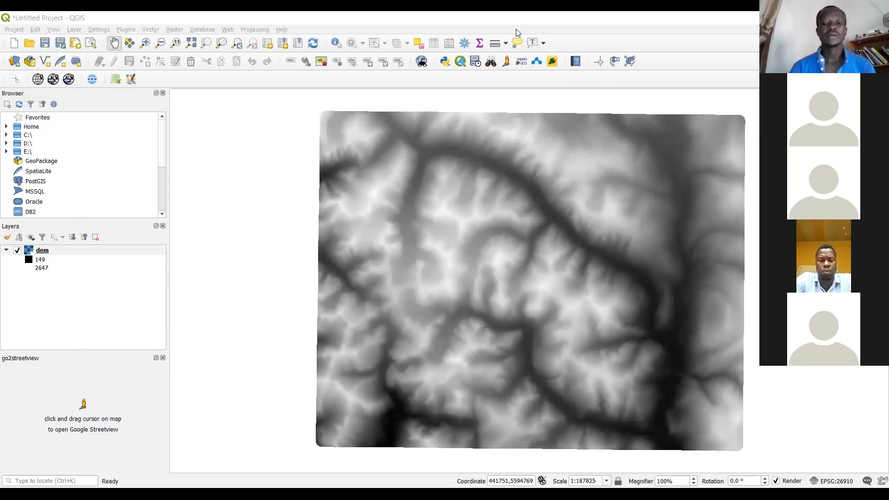
Open the dem layer's properties and review its histogram, transparency and symbology settings
right_click(39, 254)
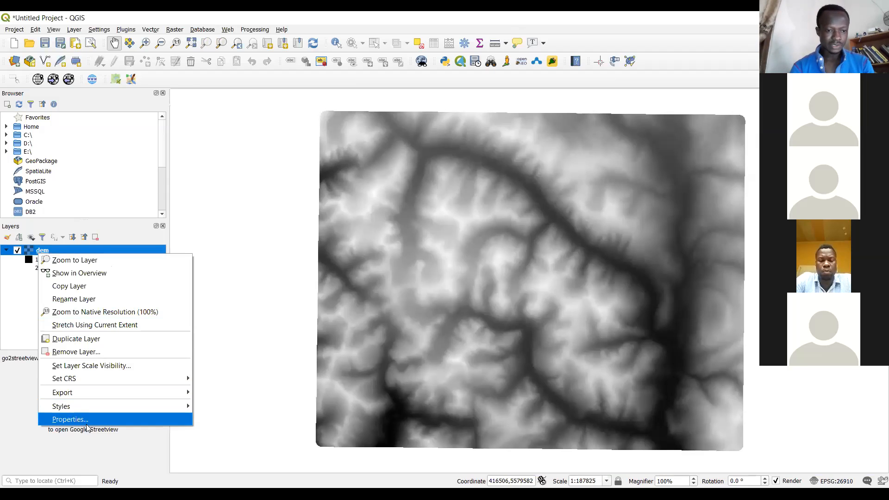
click(70, 419)
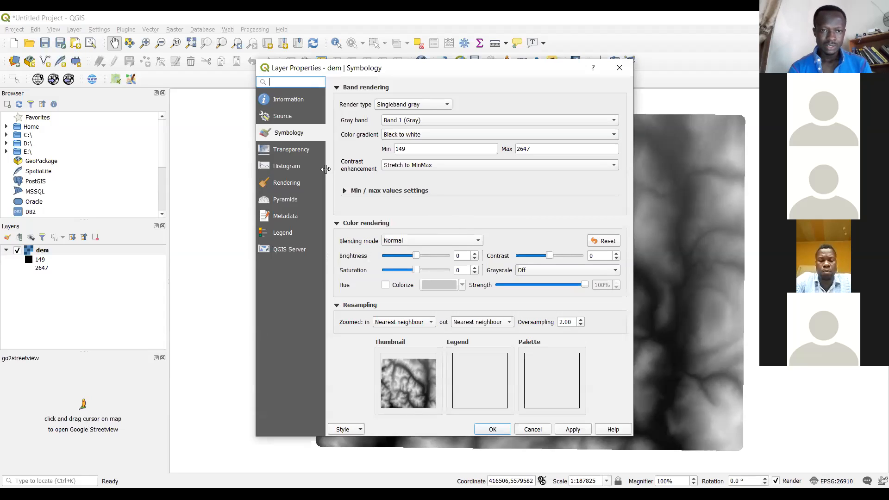
click(290, 167)
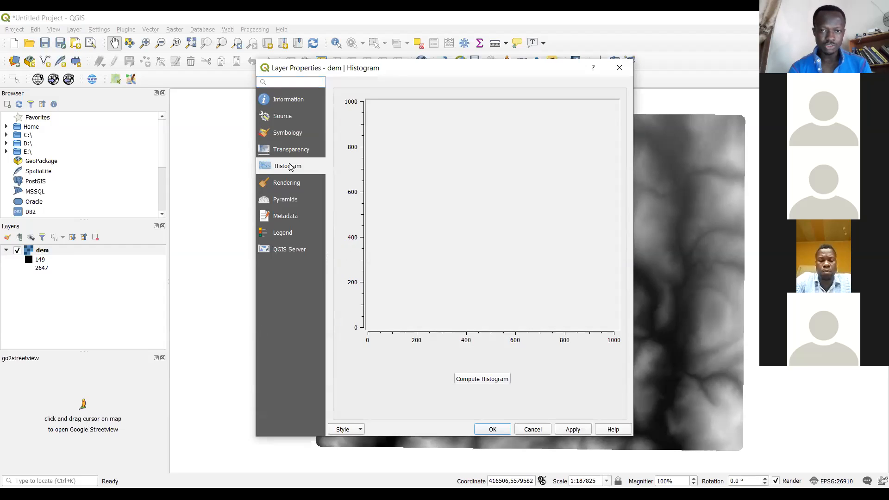
click(285, 148)
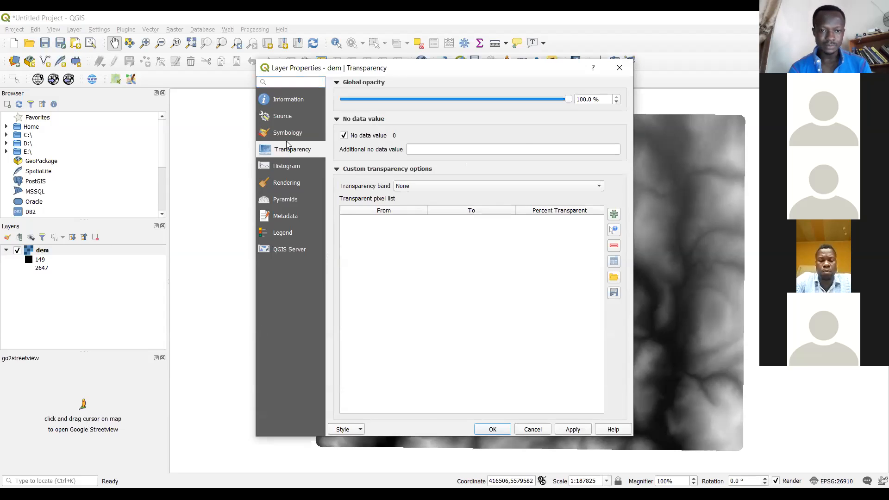
click(288, 134)
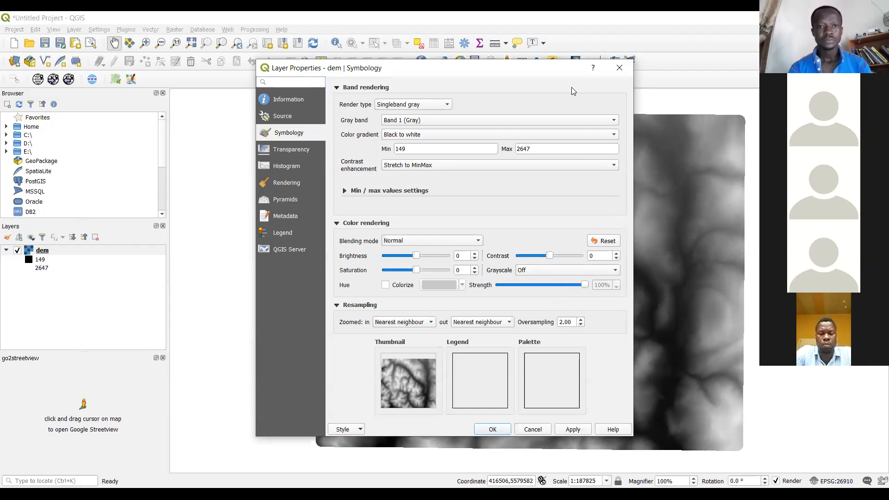
Review the dem layer's singleband gray symbology and its contrast enhancement options, and close the properties without changes
drag(318, 73, 261, 183)
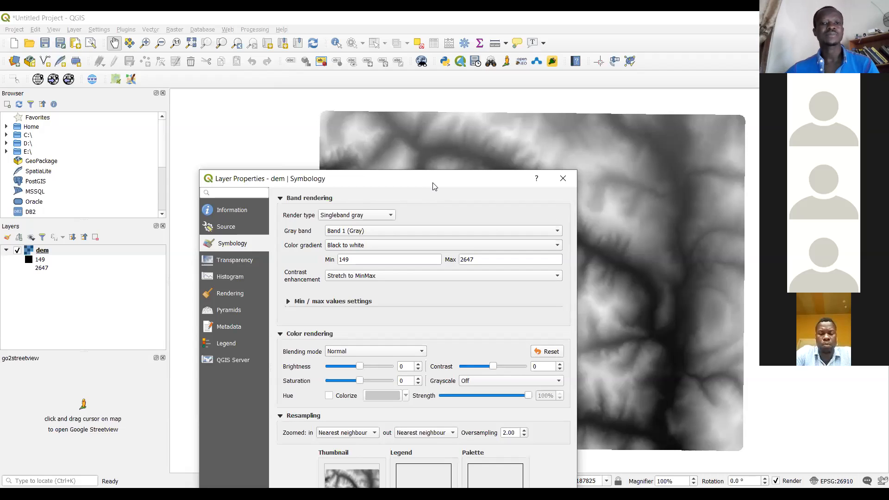
drag(435, 186, 565, 101)
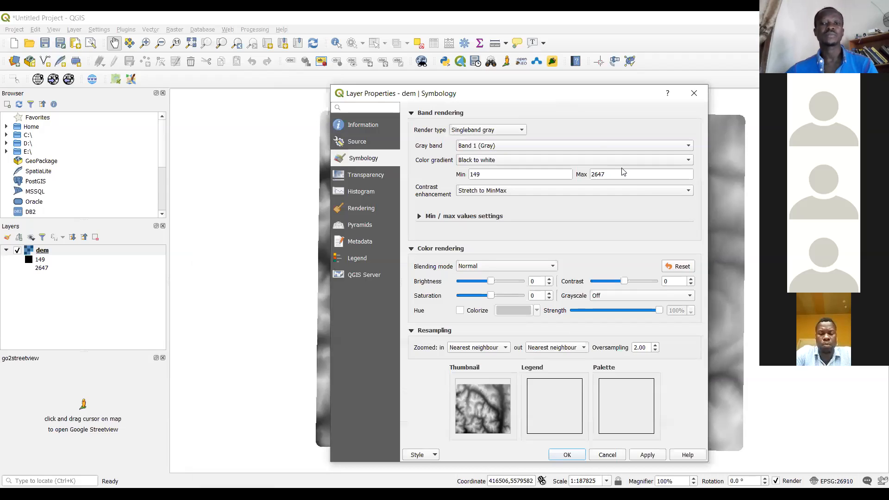
click(640, 190)
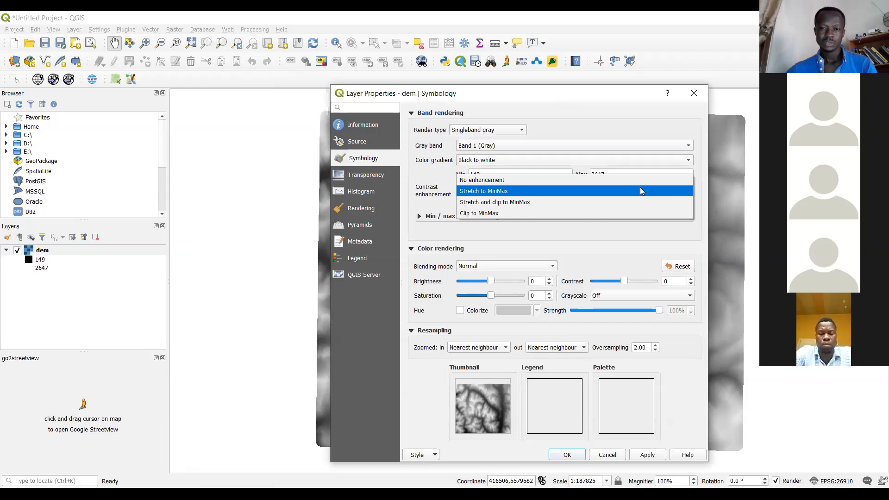
click(488, 96)
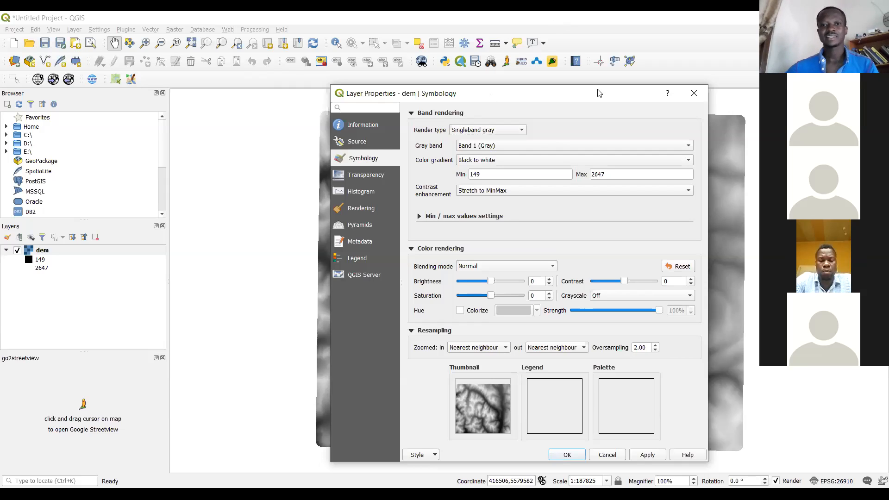
drag(596, 96, 438, 123)
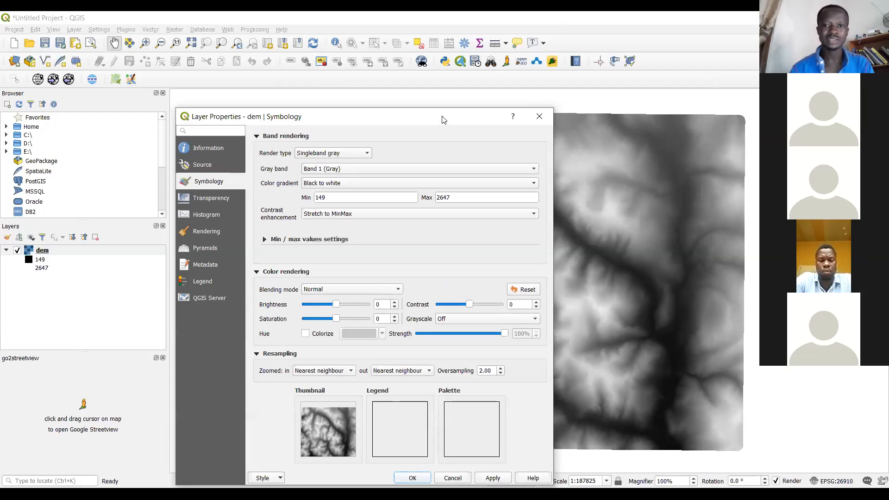
click(536, 120)
Examine the dem raster's light and dark elevation pattern on the map at smaller and larger scales
drag(378, 247, 318, 244)
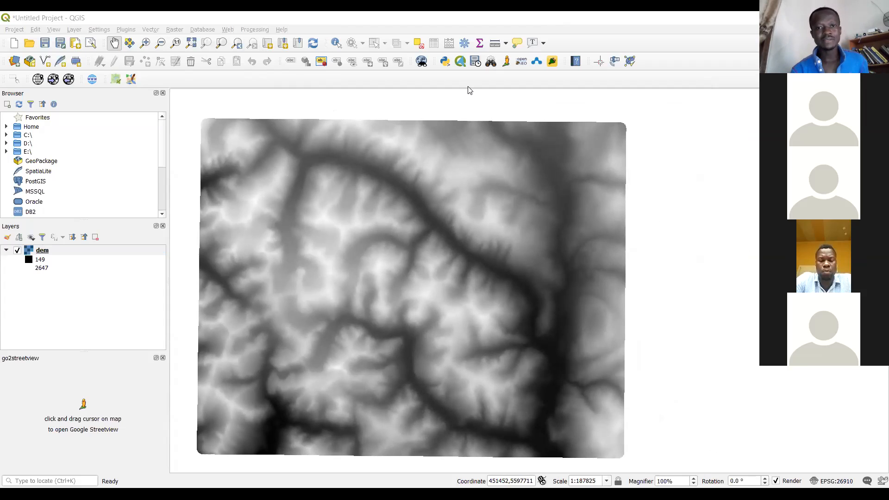
click(295, 143)
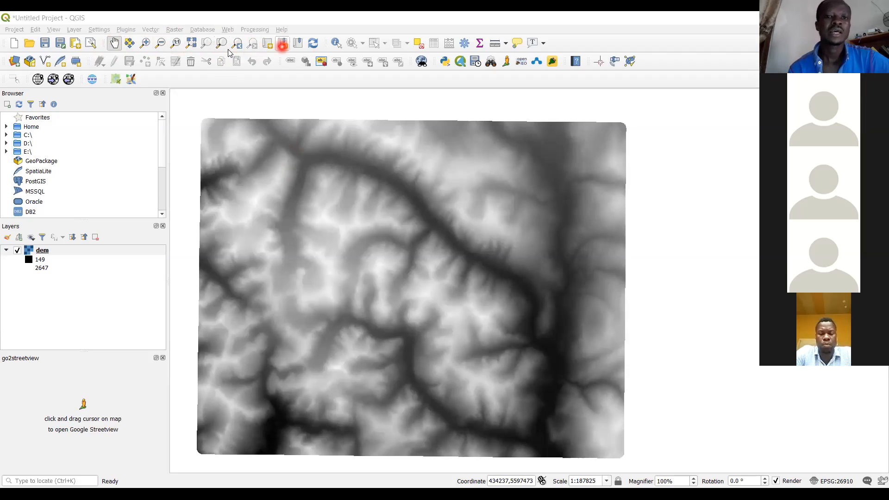
click(160, 43)
click(429, 303)
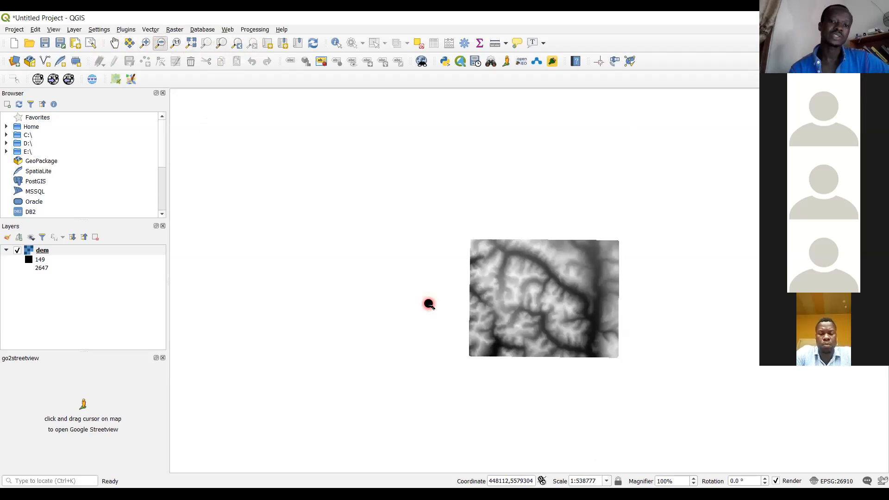
click(145, 43)
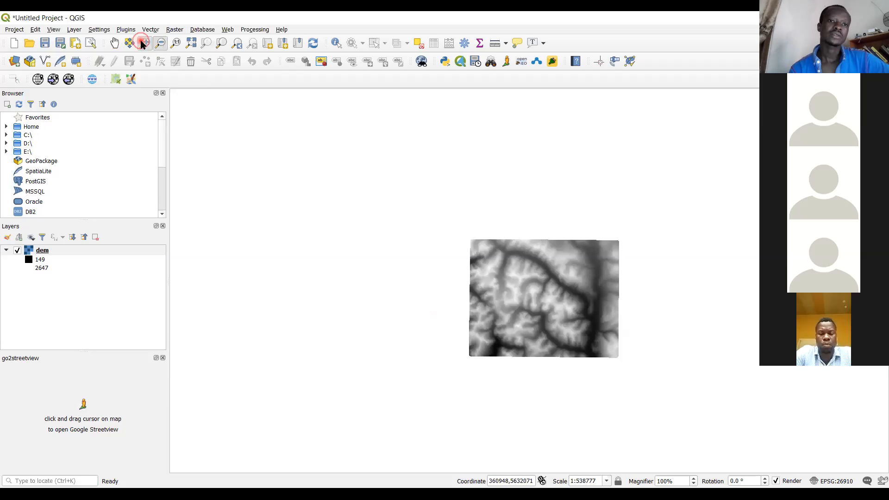
drag(490, 252, 536, 282)
drag(603, 392, 604, 394)
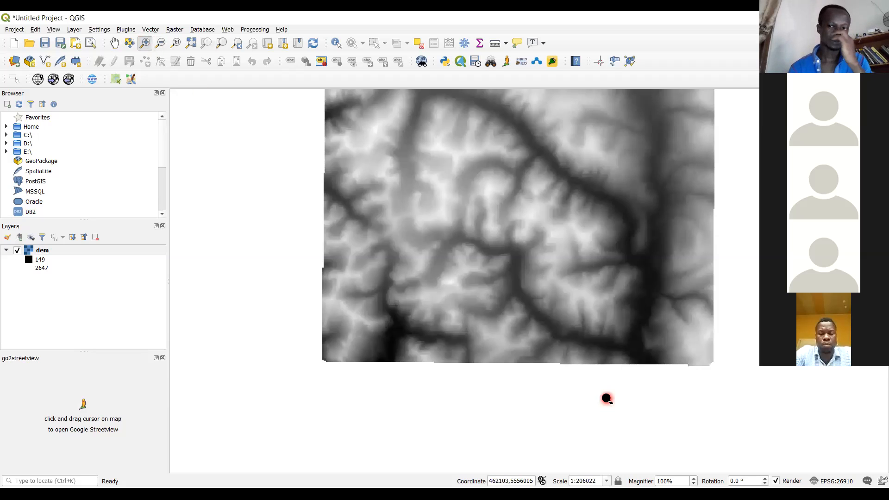
scroll(589, 277, up, 1)
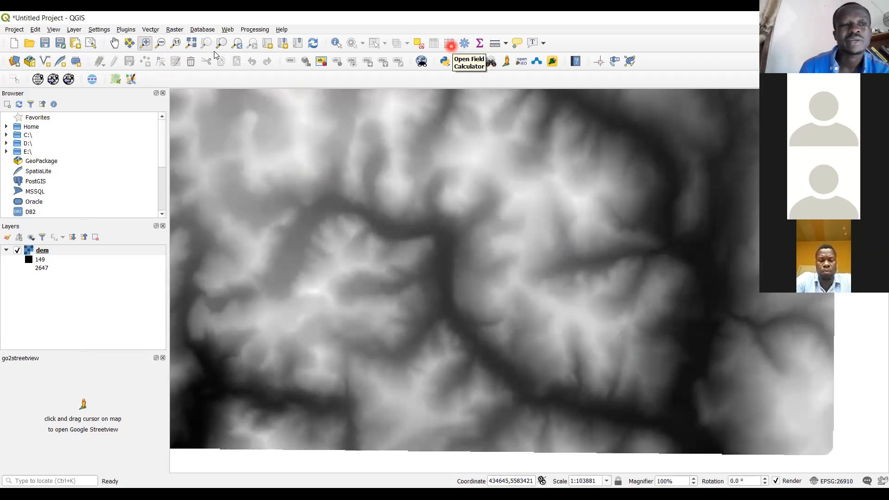
Open the Raster Calculator for the dem band, review its output settings and operators, and cancel it
click(174, 29)
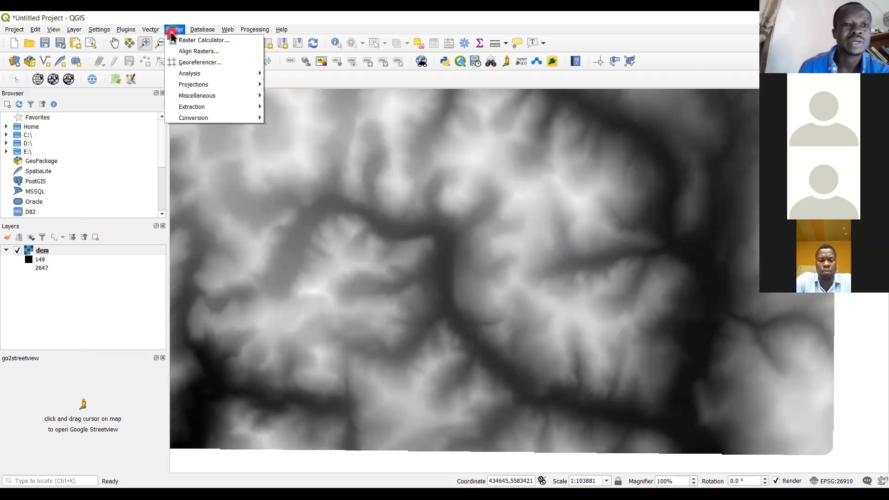
click(217, 42)
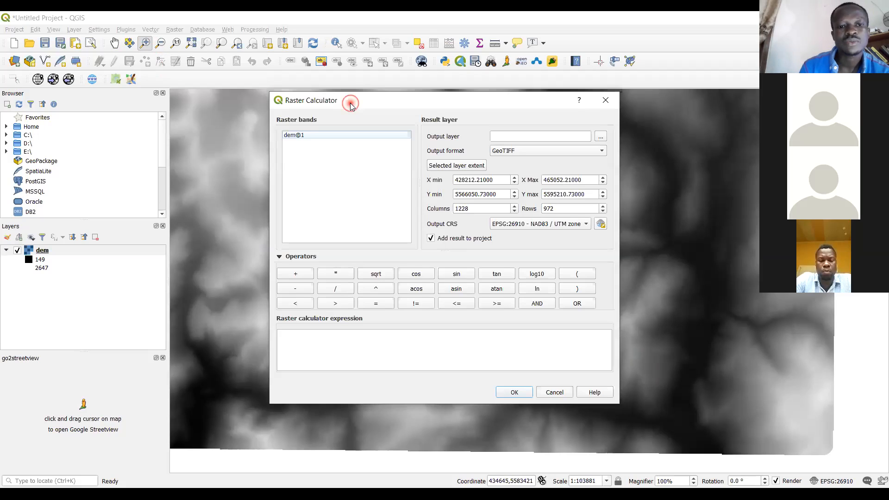
drag(351, 105, 350, 157)
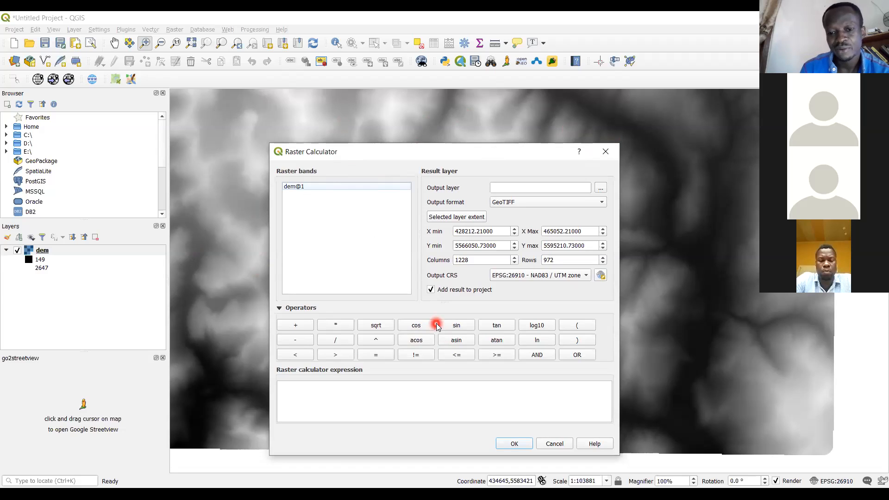
click(553, 443)
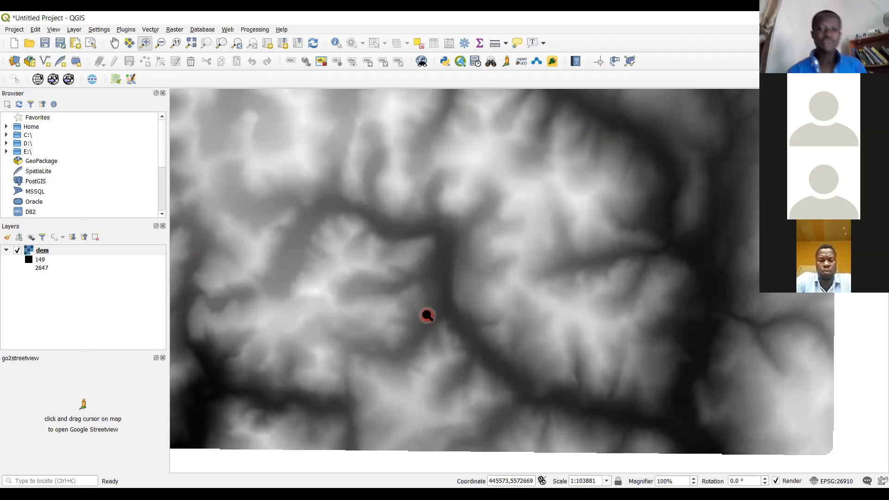